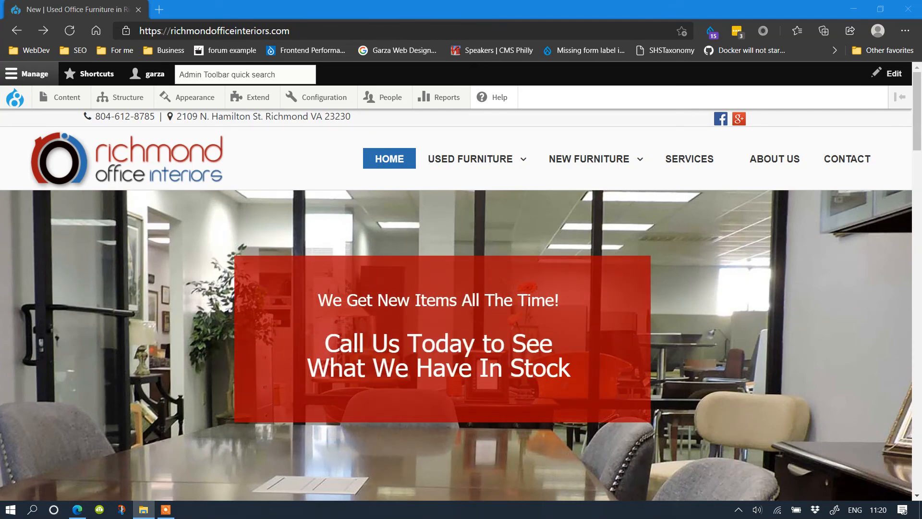
Switch to File Explorer's "inventory for training video" folder and show its photos as extra large icons in a movable window over the browser.
key("alt+Tab")
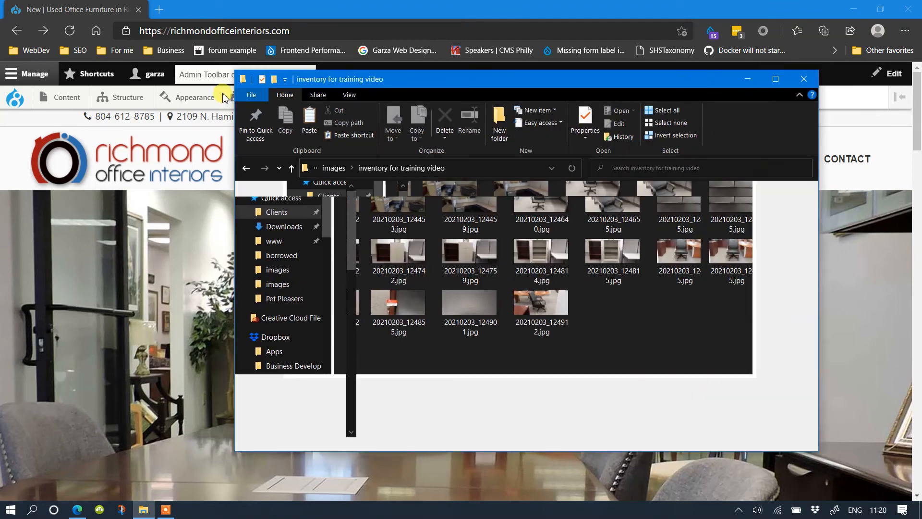
left_click_drag(440, 93, 173, 105)
left_click_drag(92, 94, 150, 99)
left_click(135, 117)
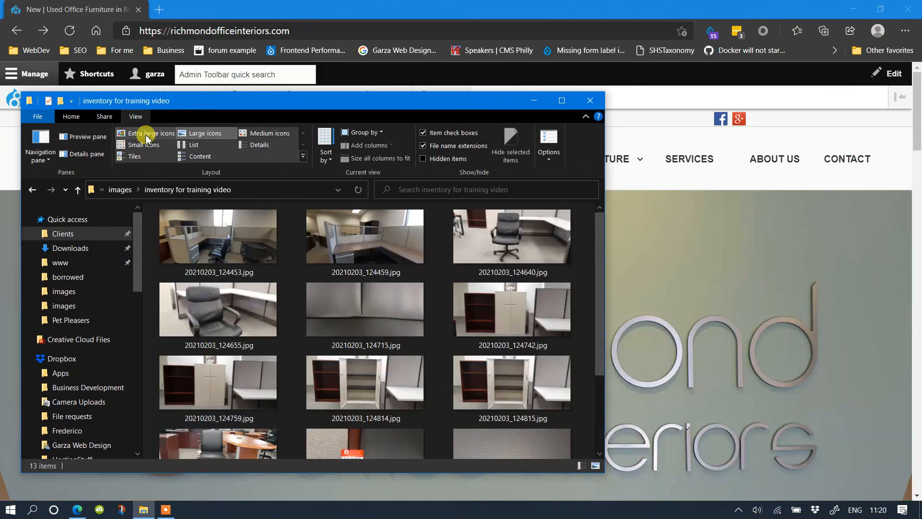
left_click(147, 139)
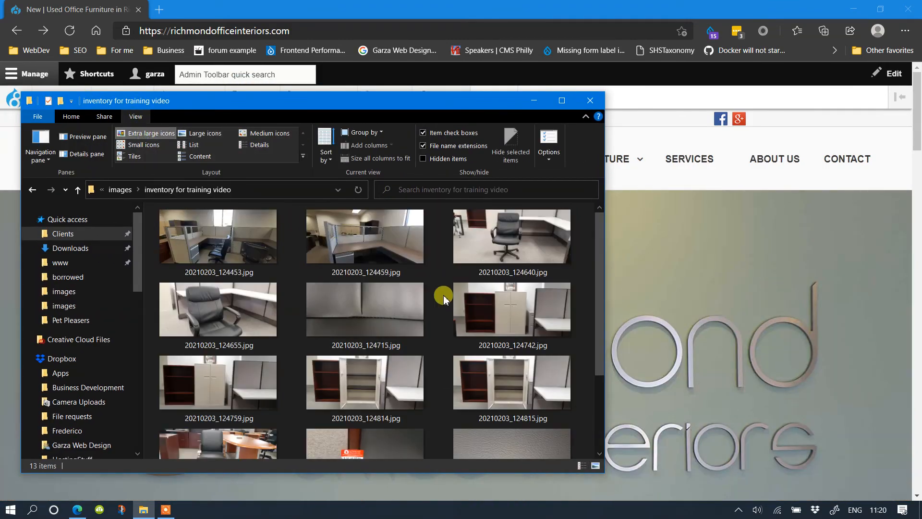
left_click(562, 100)
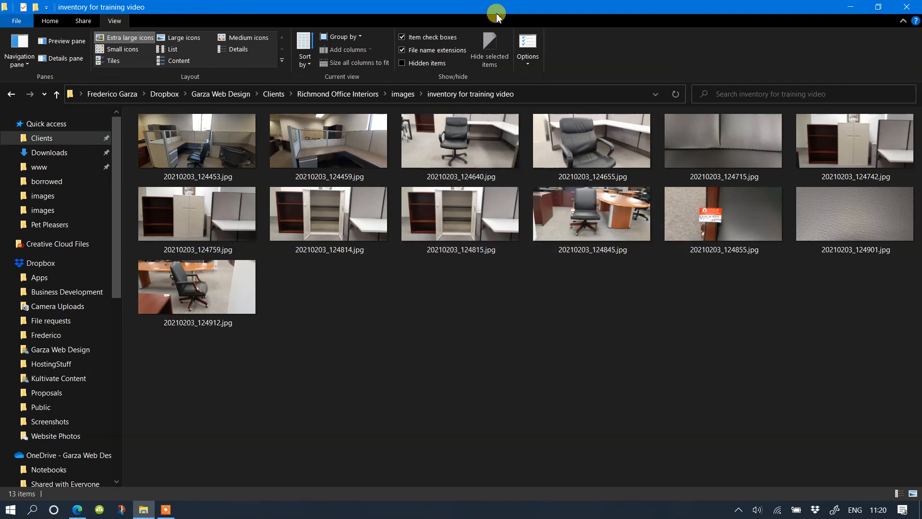
left_click_drag(494, 11, 237, 158)
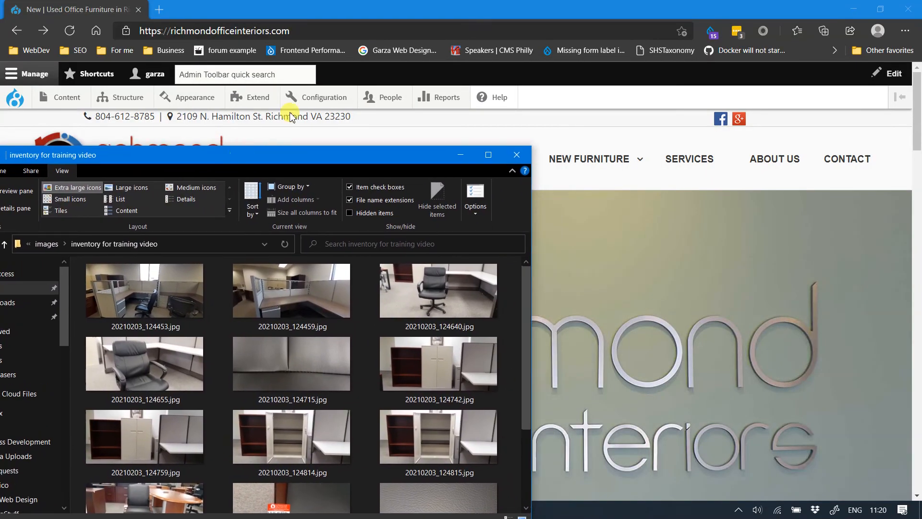
Switch to the browser and open tinypng.com in a new tab.
left_click(259, 10)
left_click(166, 9)
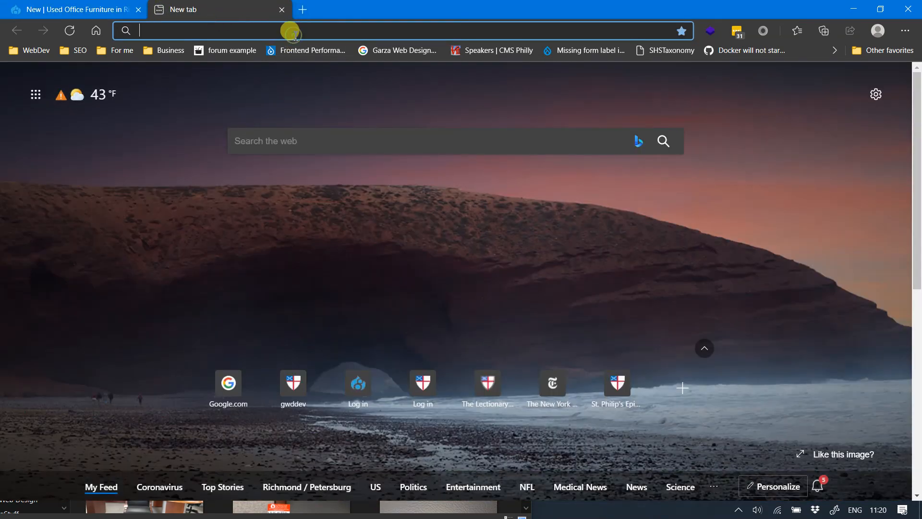
type("tinypng.com")
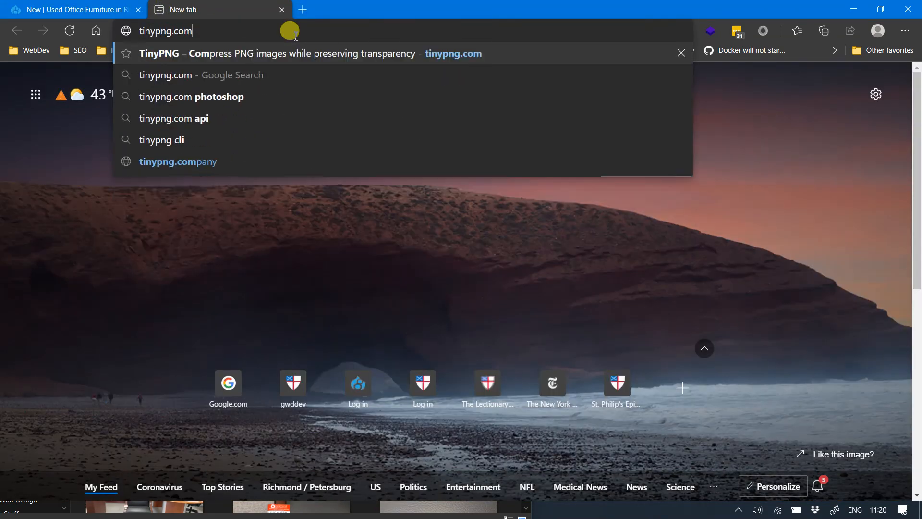
key("Return")
Return to File Explorer and select the chair photos 20210203_124640, 124655, 124715, 124845, 124855, 124901 and 124912.
key("ctrl+Tab")
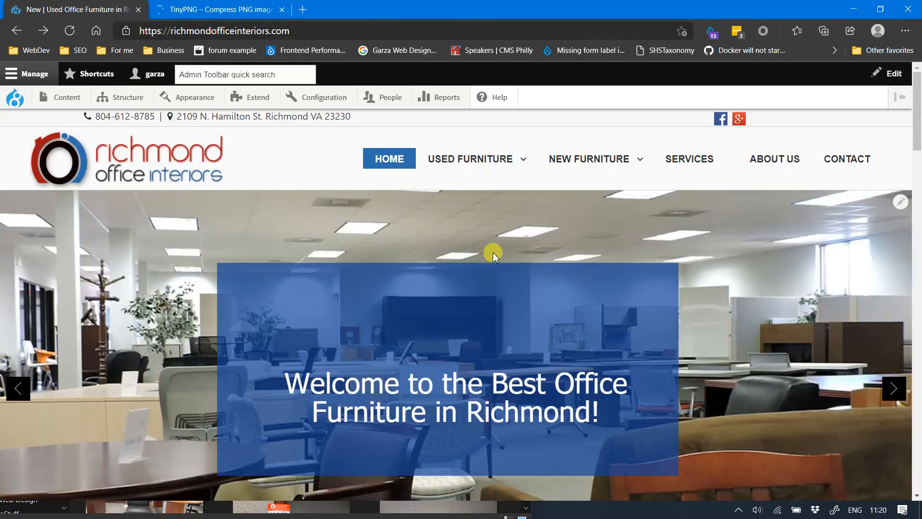
key("alt+Tab")
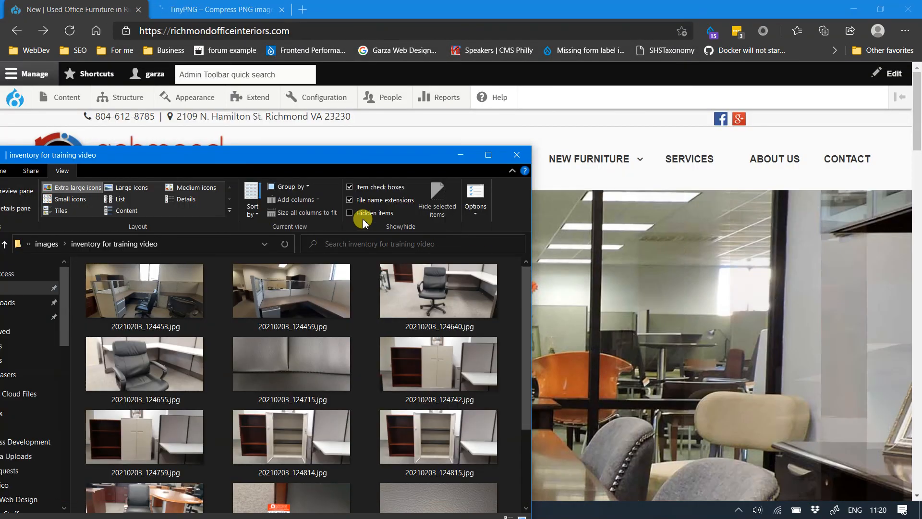
left_click(434, 299)
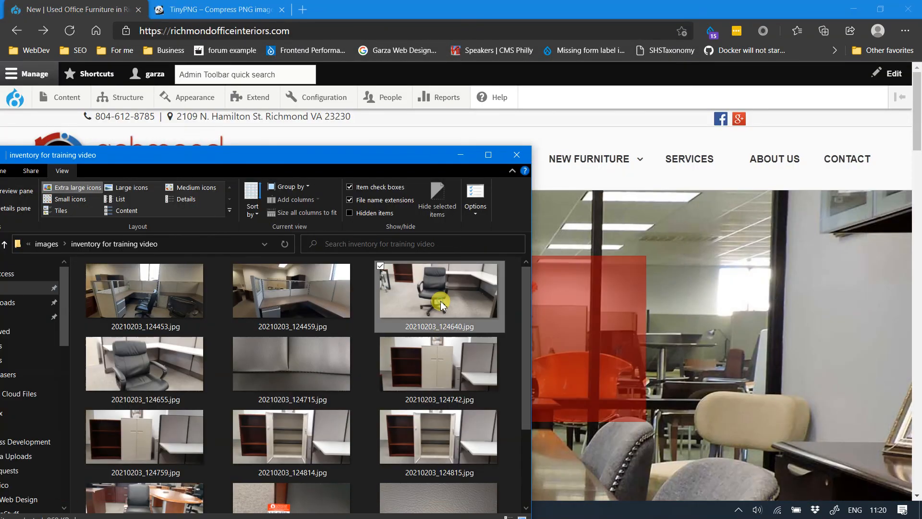
left_click(150, 370, "ctrl")
left_click(319, 361, "ctrl")
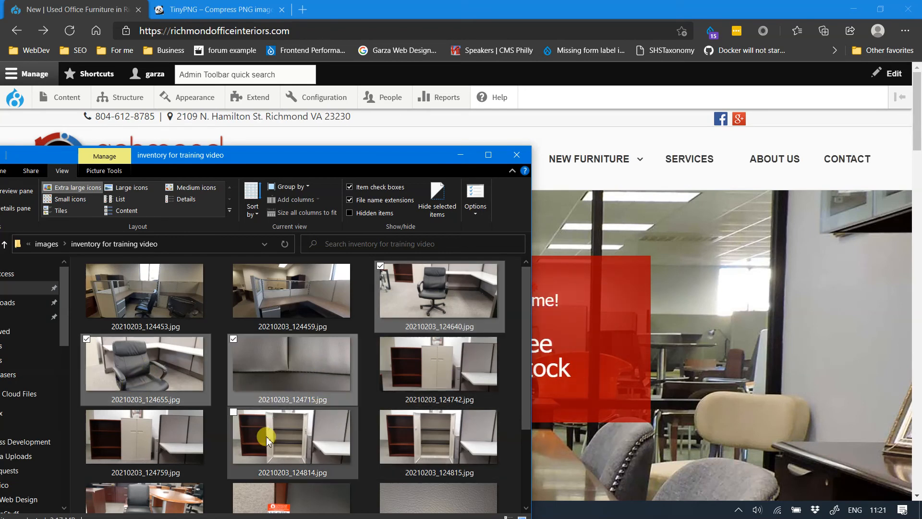
scroll(315, 409, "down", 2)
left_click(144, 399, "ctrl")
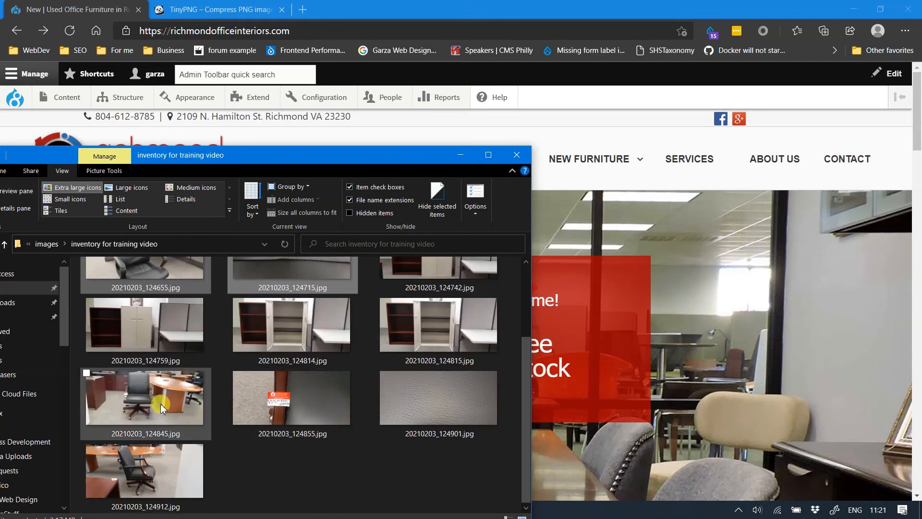
left_click(353, 391, "ctrl")
left_click(448, 390, "ctrl")
left_click(177, 479, "ctrl")
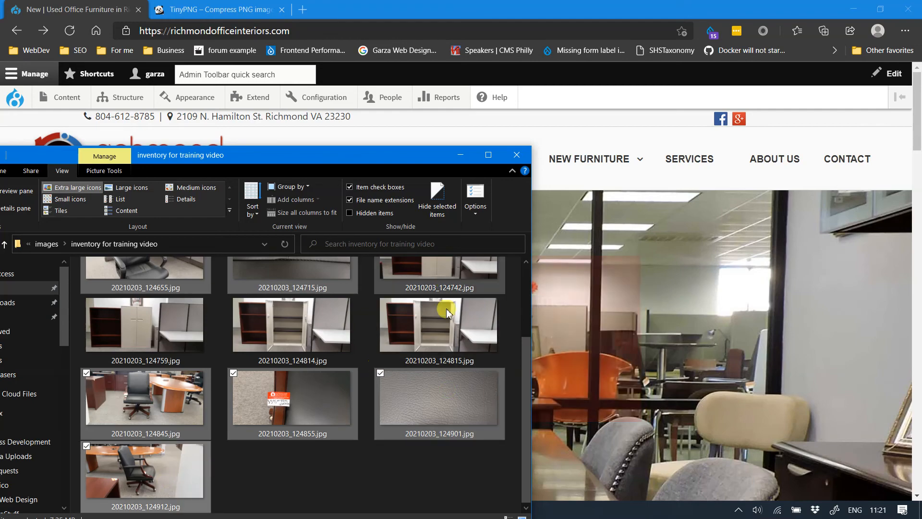
Bring up the TinyPNG page behind File Explorer and upload the selected chair photos to its drop area for compression.
key("alt+Tab")
key("ctrl+Tab")
key("alt+Tab")
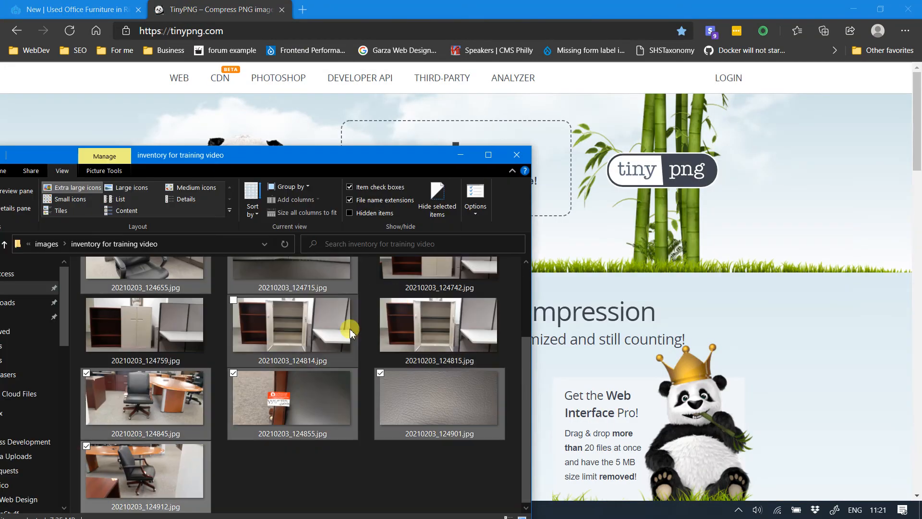
left_click_drag(418, 391, 557, 169)
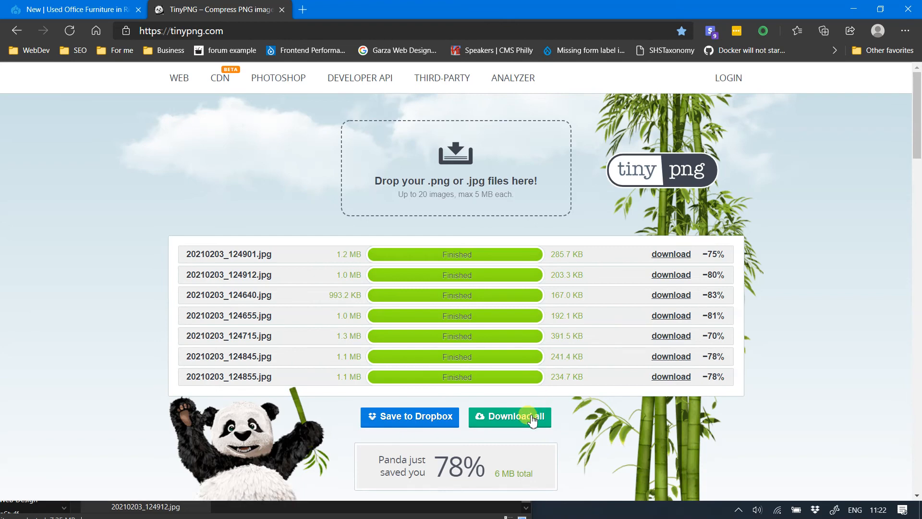
Start saving the compressed 20210203_124901.jpg under a chosen location, browsing to the "inventory for training video" folder.
left_click(676, 257)
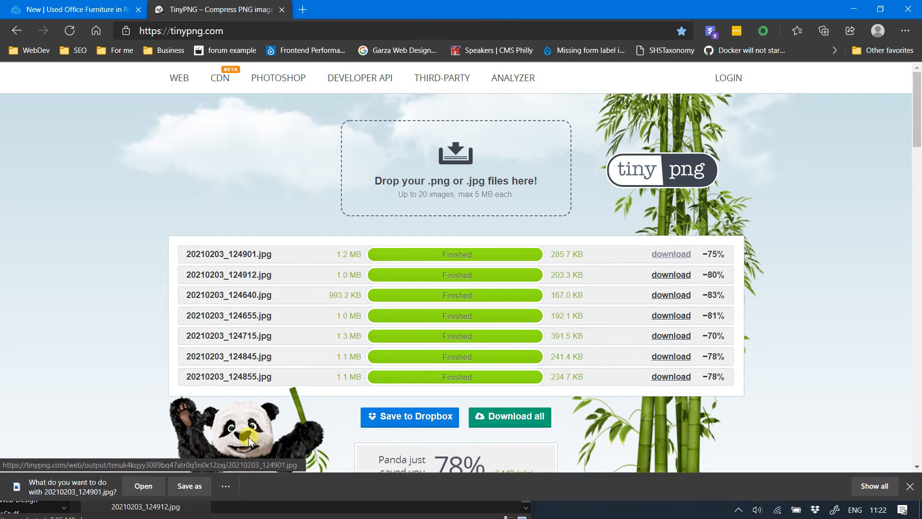
left_click(201, 487)
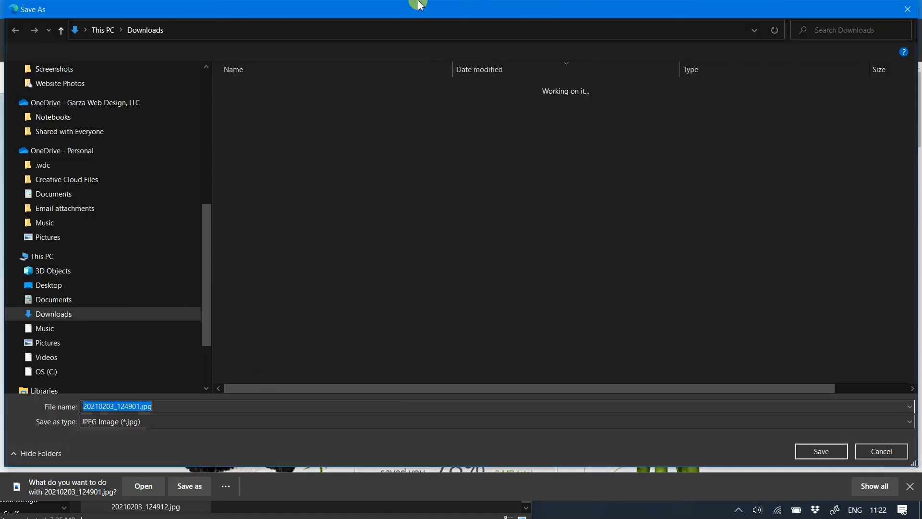
double_click(398, 17)
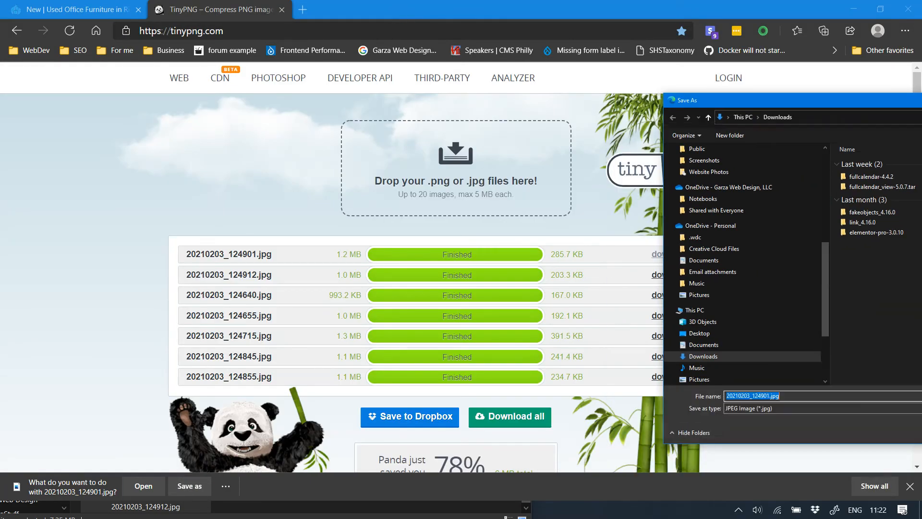
key("Return")
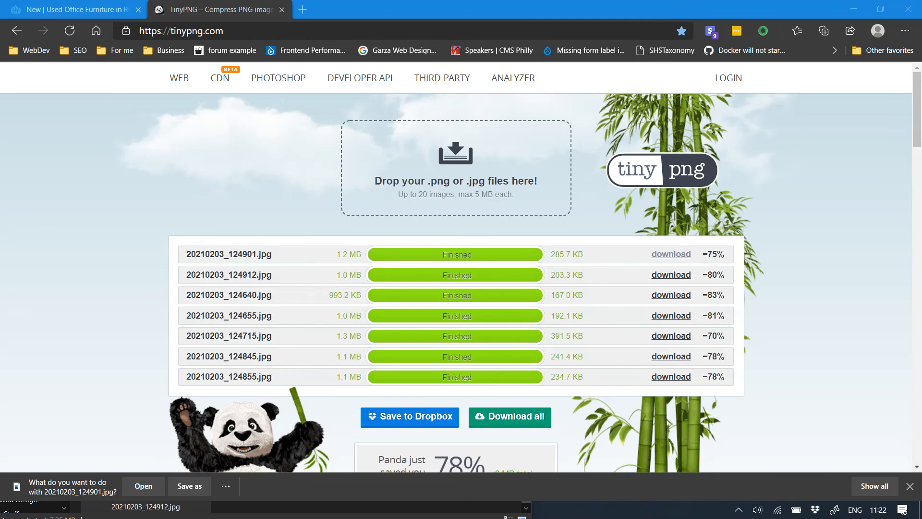
left_click_drag(857, 72, 278, 35)
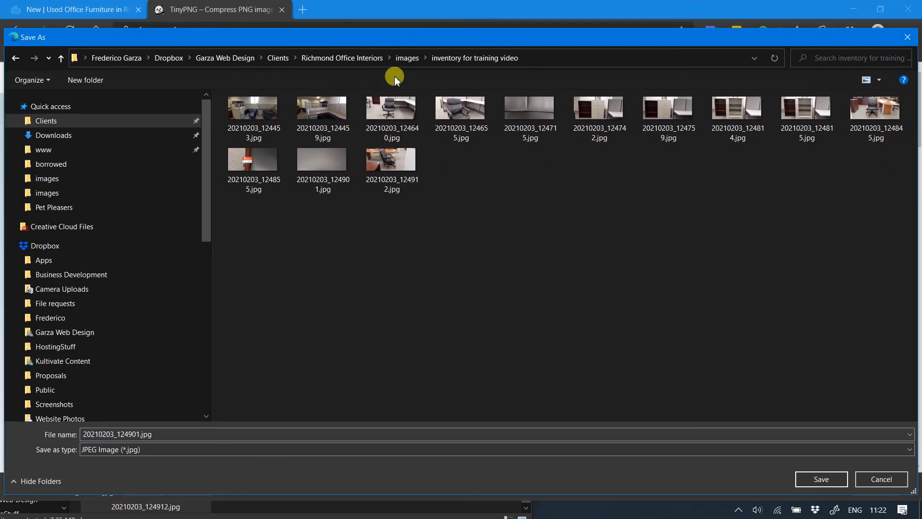
Create a folder named "web optimized" inside "inventory for training video" and save 20210203_124901.jpg in it.
right_click(385, 240)
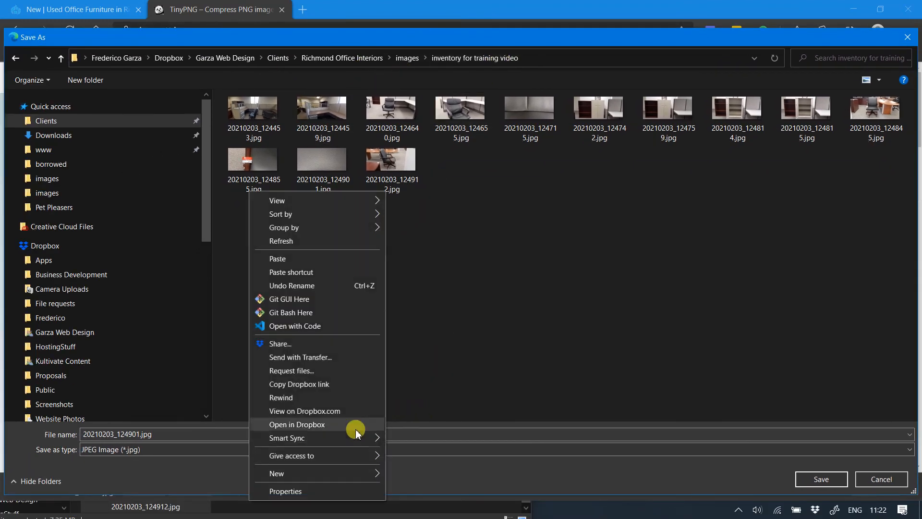
mouse_move(321, 478)
left_click(432, 319)
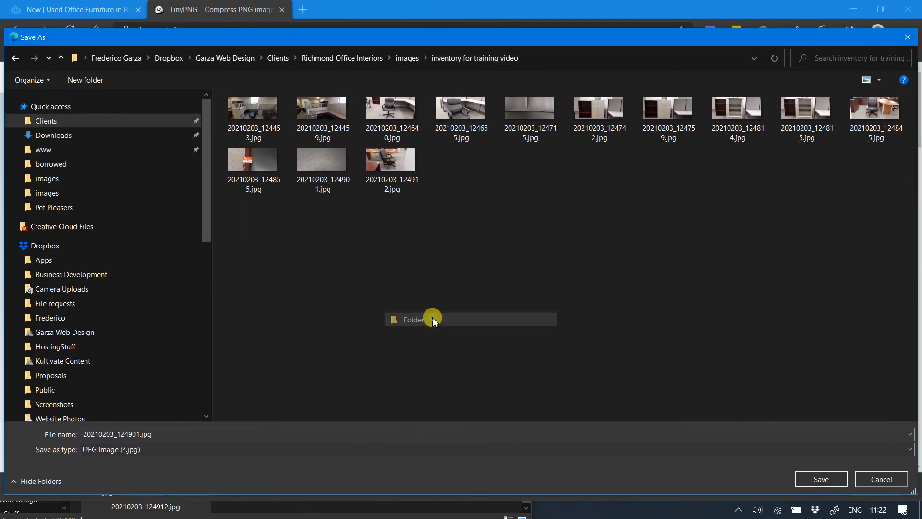
type("web ")
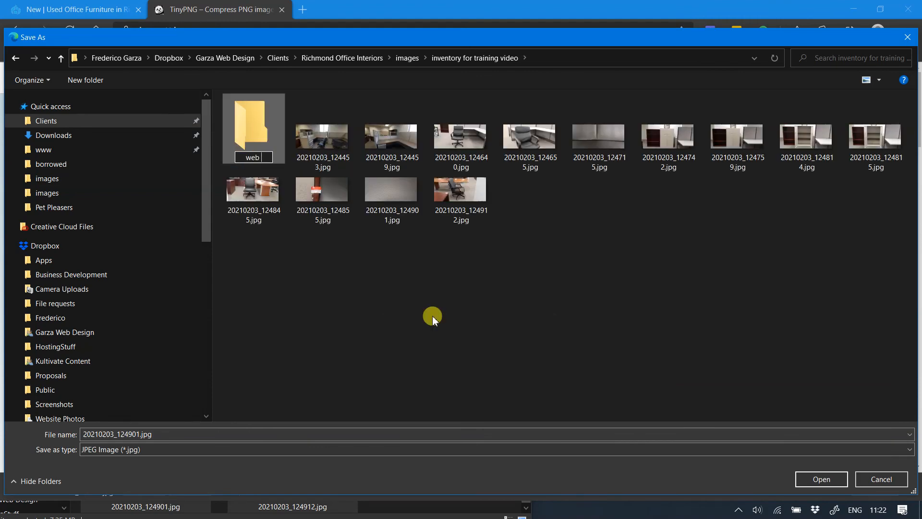
type("optimized")
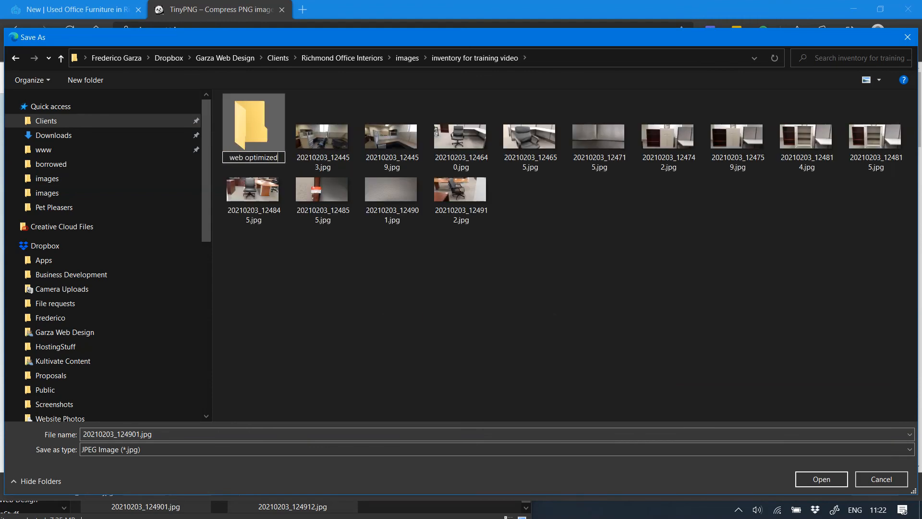
key("Return")
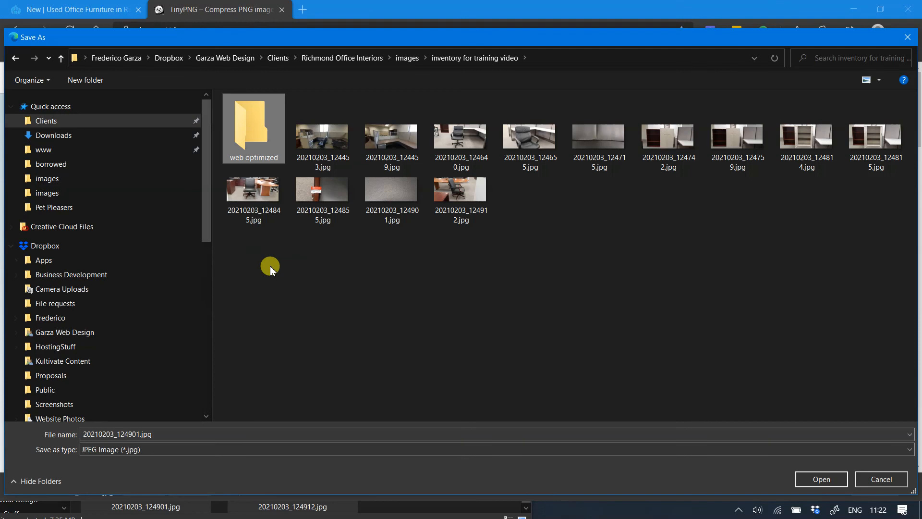
double_click(249, 133)
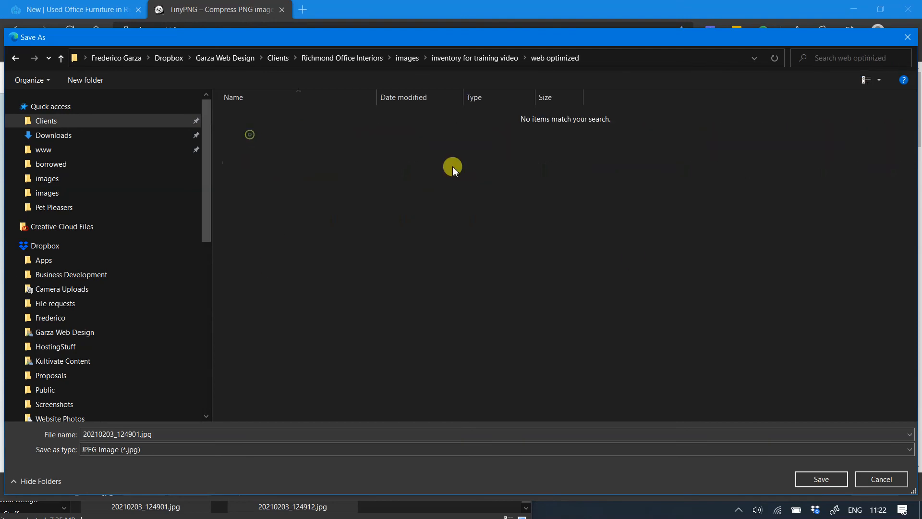
left_click(821, 479)
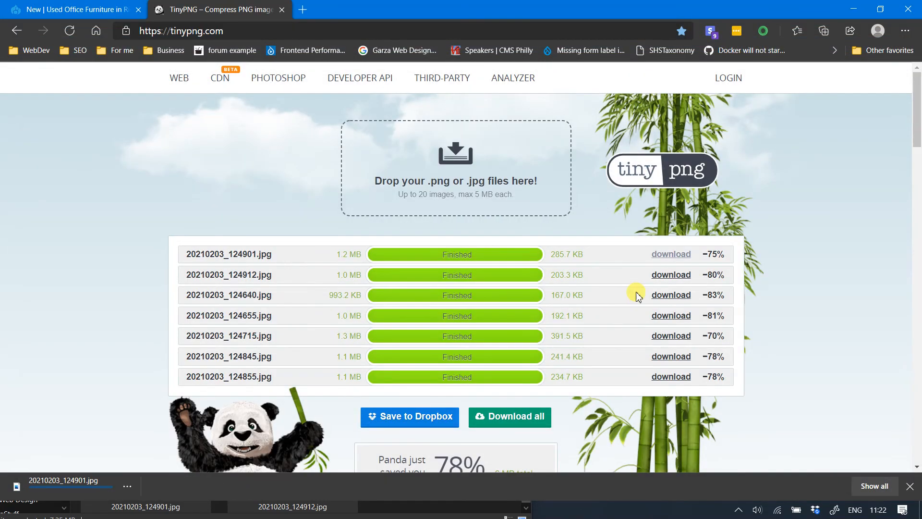
Save the compressed 20210203_124912.jpg and 20210203_124640.jpg into the "web optimized" folder.
left_click(661, 275)
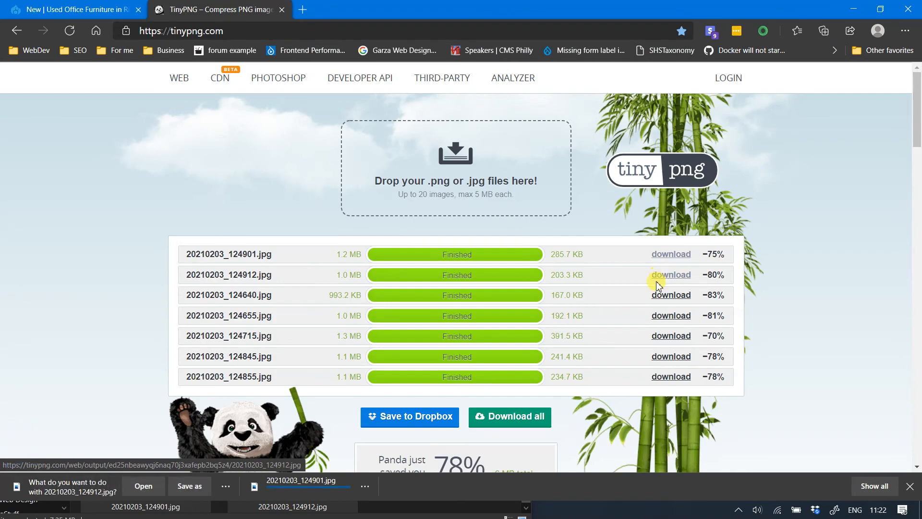
left_click(192, 486)
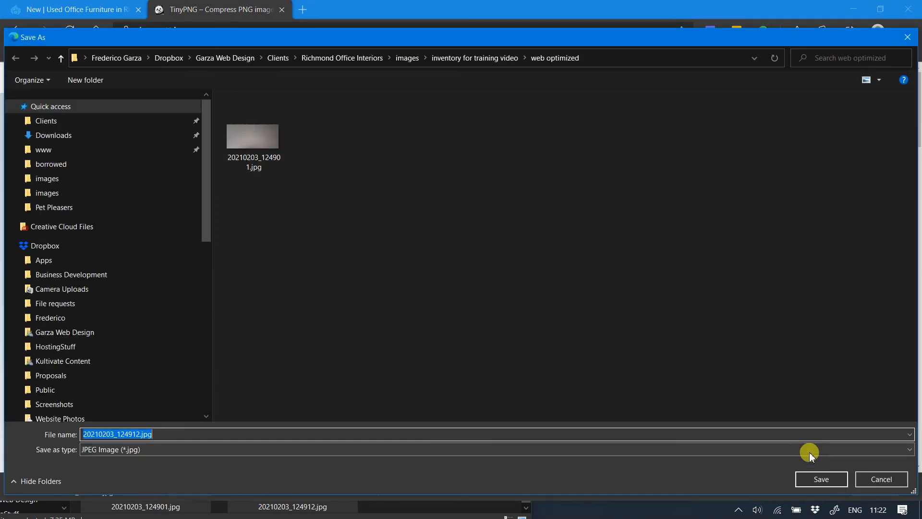
left_click(820, 479)
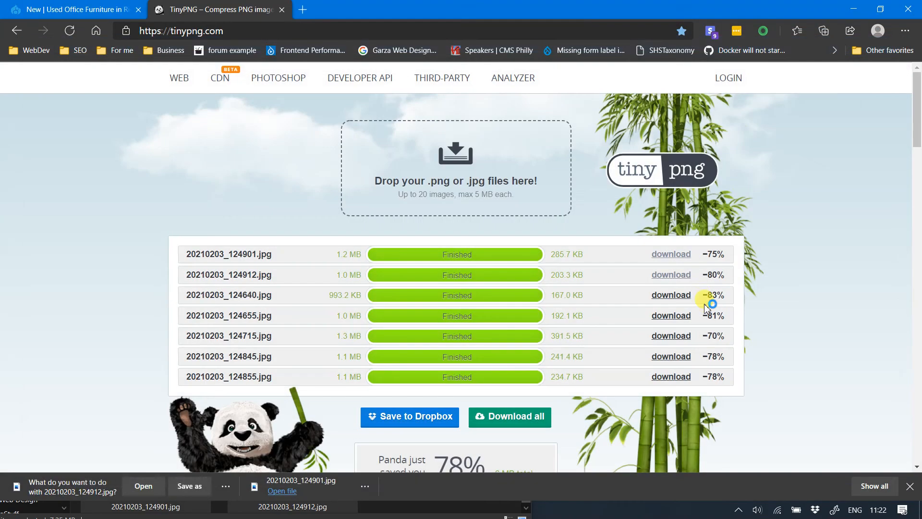
left_click(670, 295)
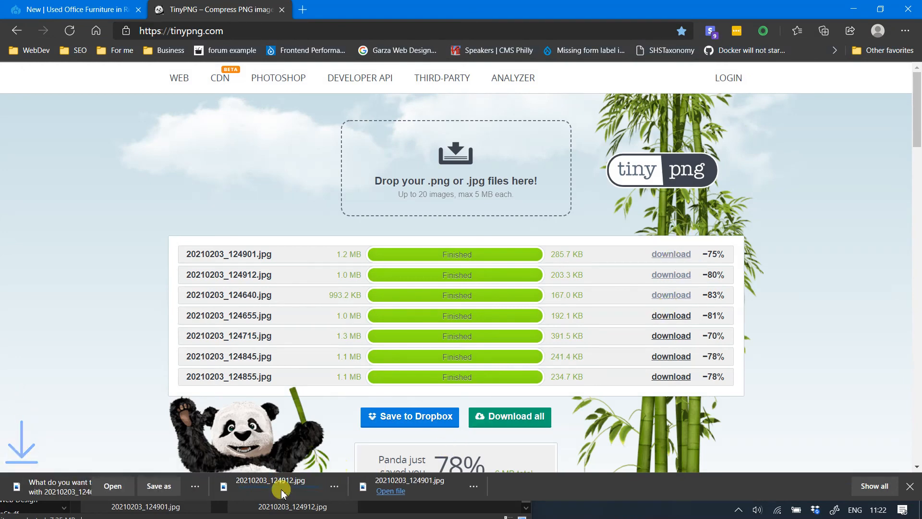
left_click(210, 490)
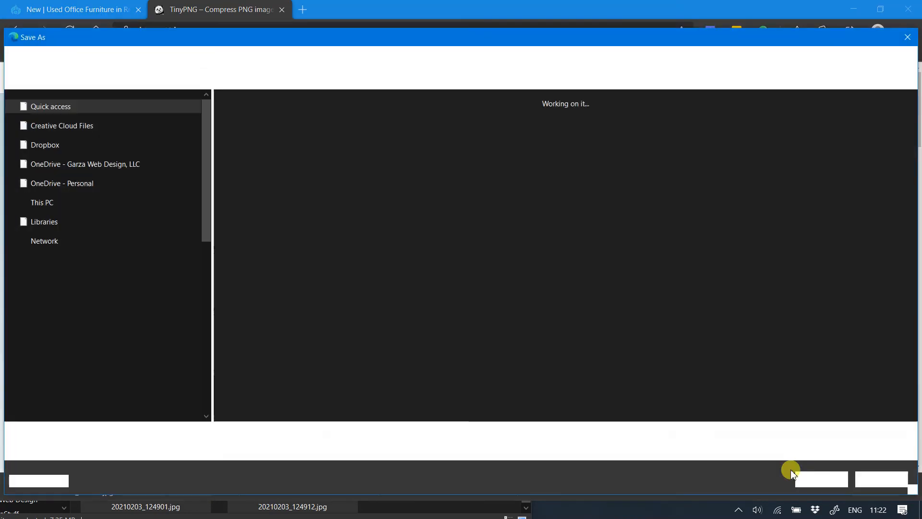
left_click(822, 479)
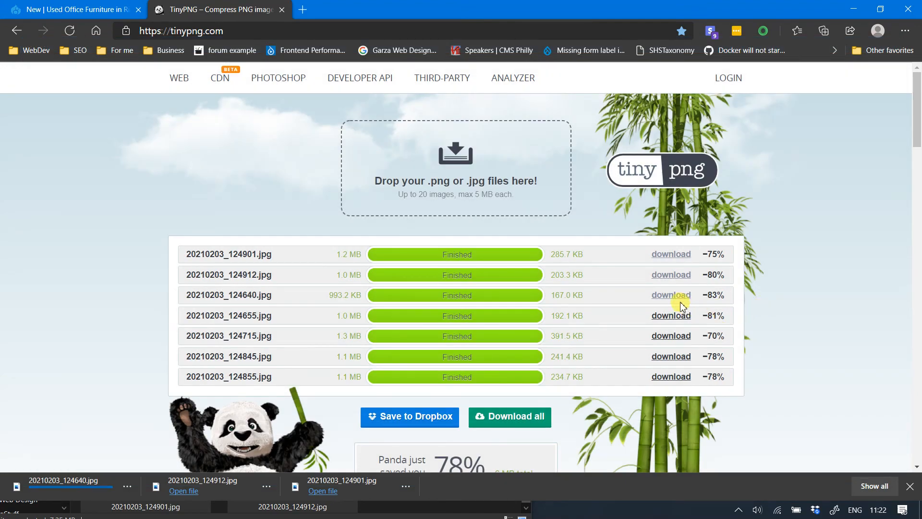
Save the compressed 20210203_124655.jpg and 20210203_124715.jpg into the "web optimized" folder.
left_click(659, 315)
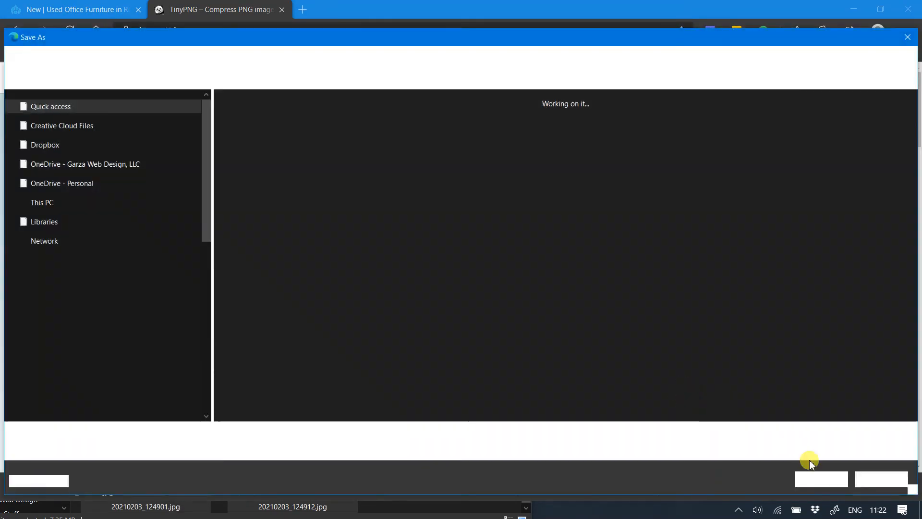
left_click(823, 478)
left_click(671, 335)
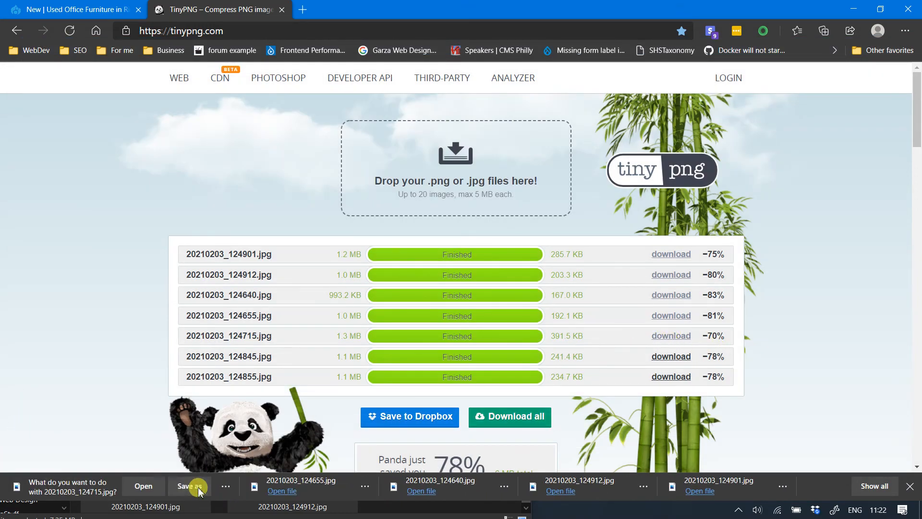
left_click(190, 486)
left_click(808, 477)
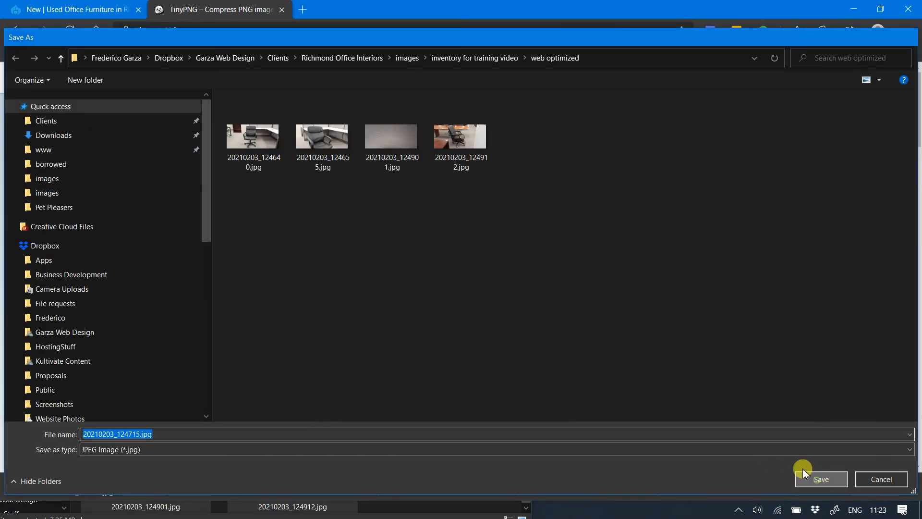
Save the compressed 20210203_124845.jpg and 20210203_124855.jpg into the "web optimized" folder.
left_click(672, 358)
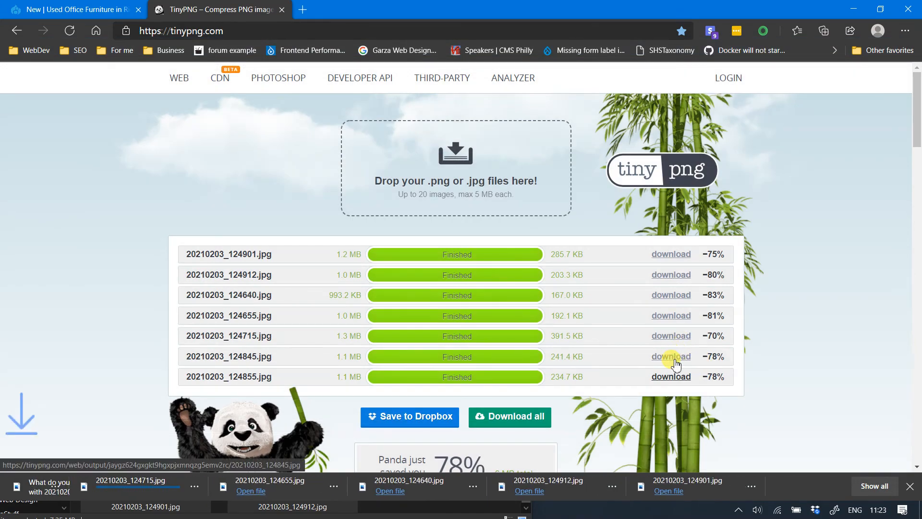
left_click(203, 483)
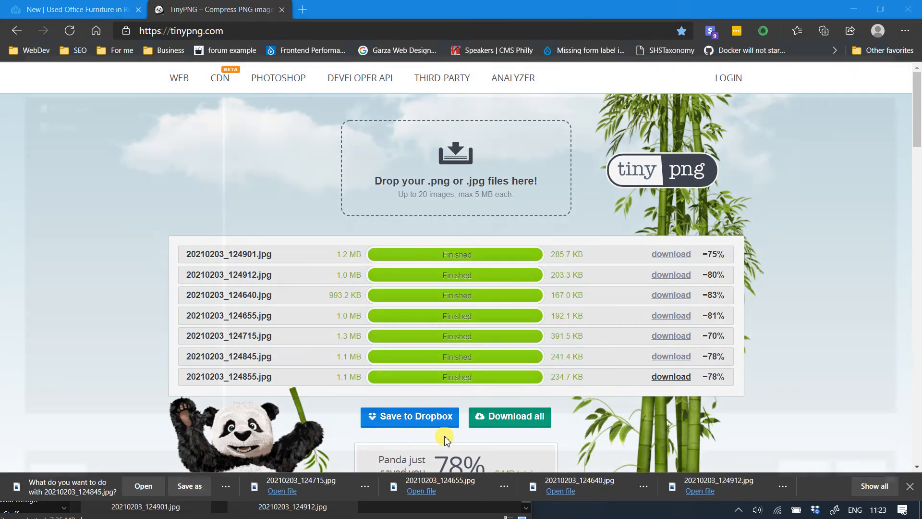
left_click(811, 478)
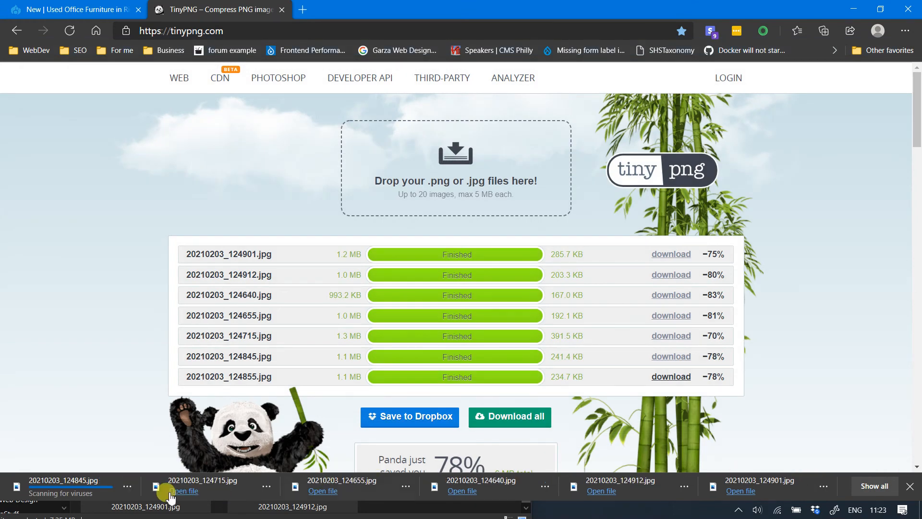
left_click(675, 379)
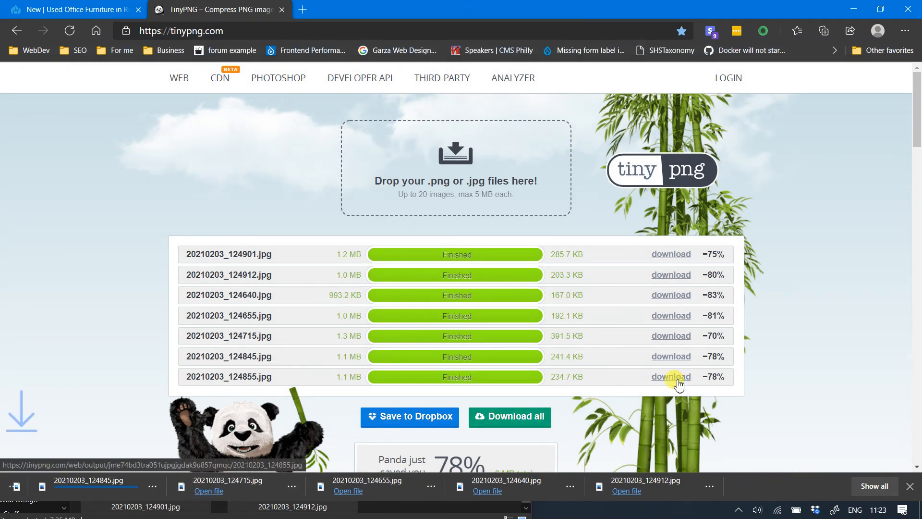
left_click(189, 486)
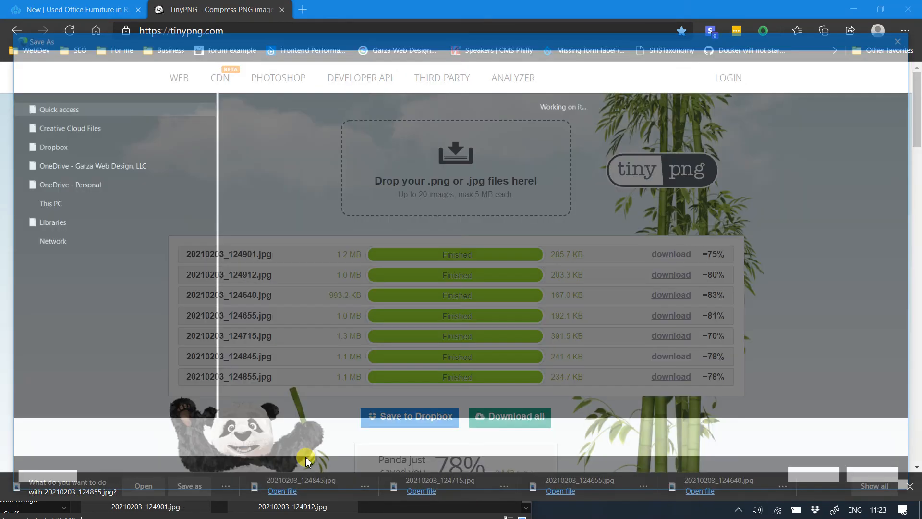
left_click(811, 474)
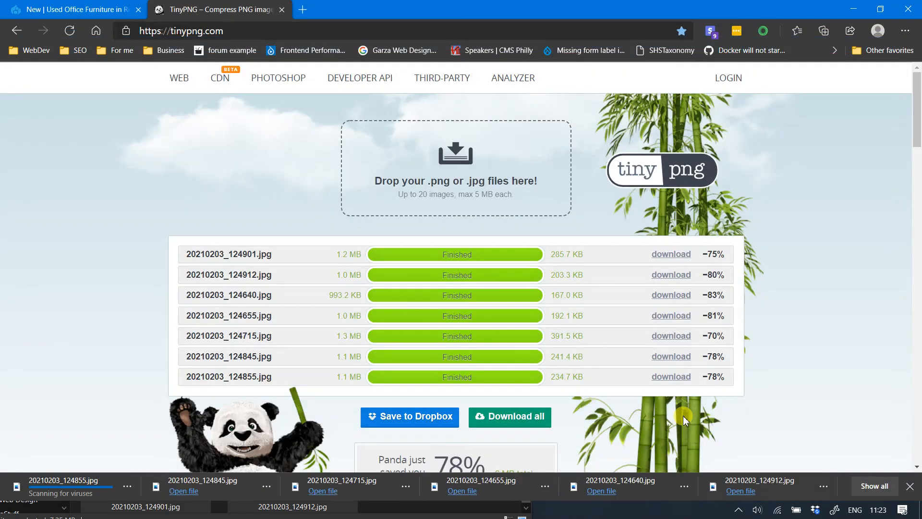
Close the TinyPNG page and show the downloaded photos in their "web optimized" folder, dismissing the browser's download list.
scroll(683, 415, "down", 2)
scroll(632, 410, "up", 2)
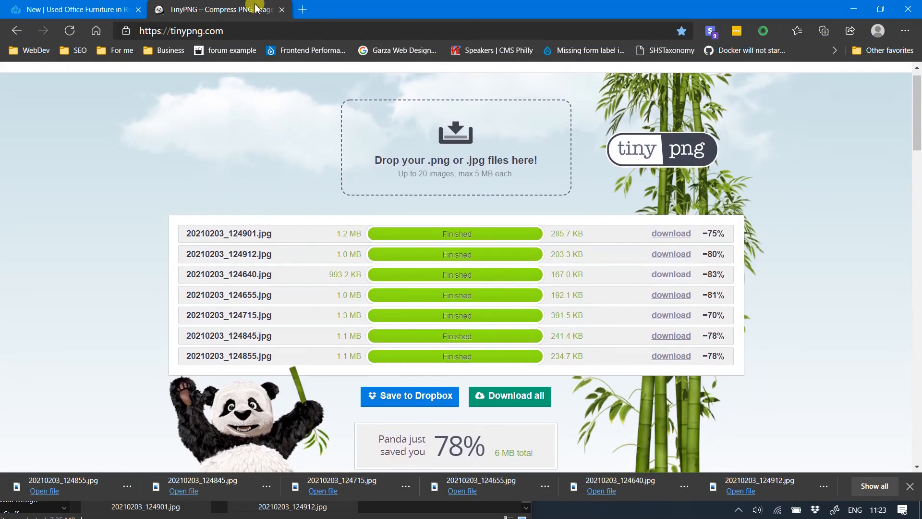
left_click(281, 11)
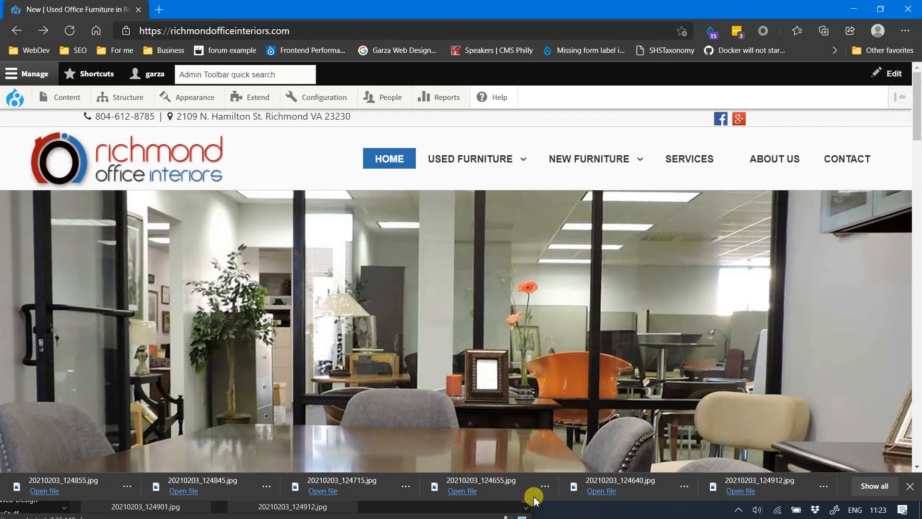
left_click(824, 486)
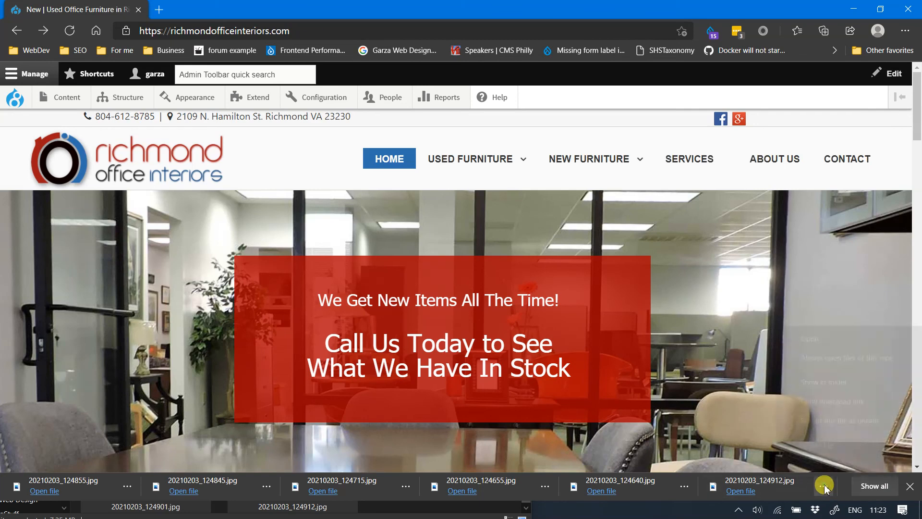
left_click(850, 380)
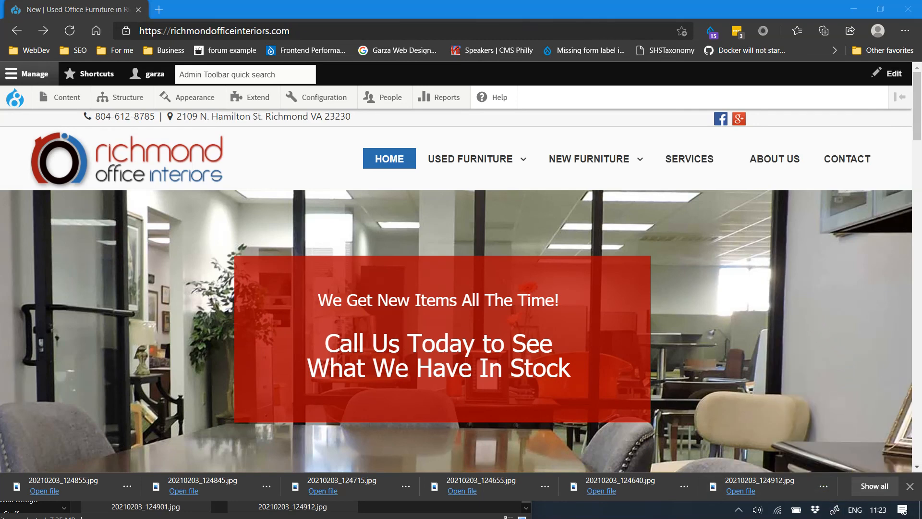
left_click_drag(768, 7, 310, 84)
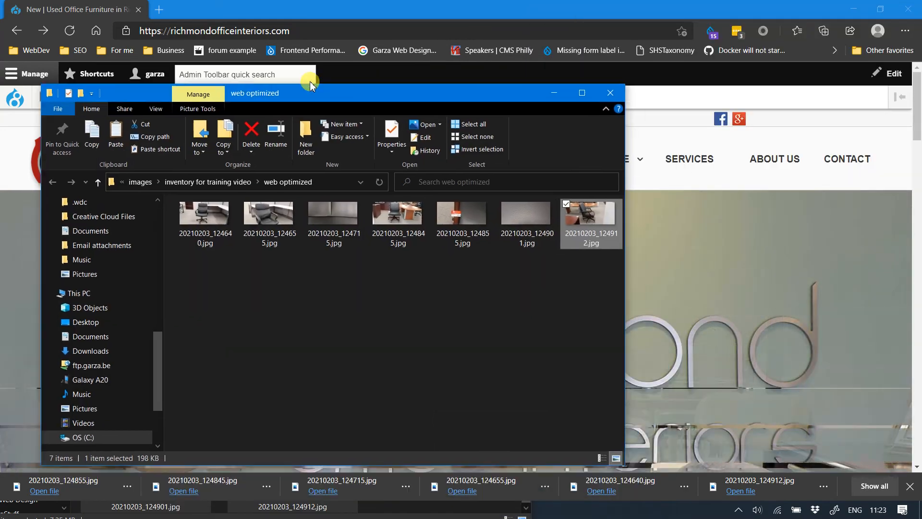
left_click(910, 486)
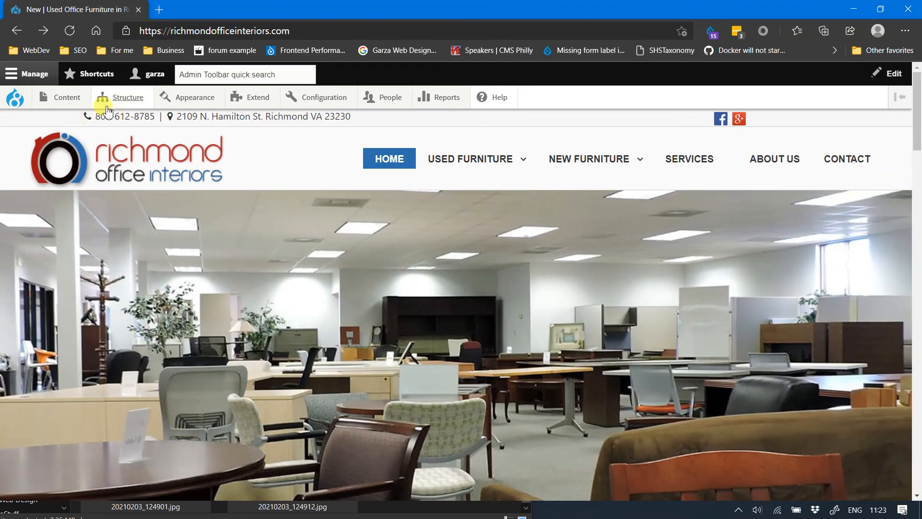
Start creating a new Product item on the Richmond Office Interiors website.
mouse_move(118, 109)
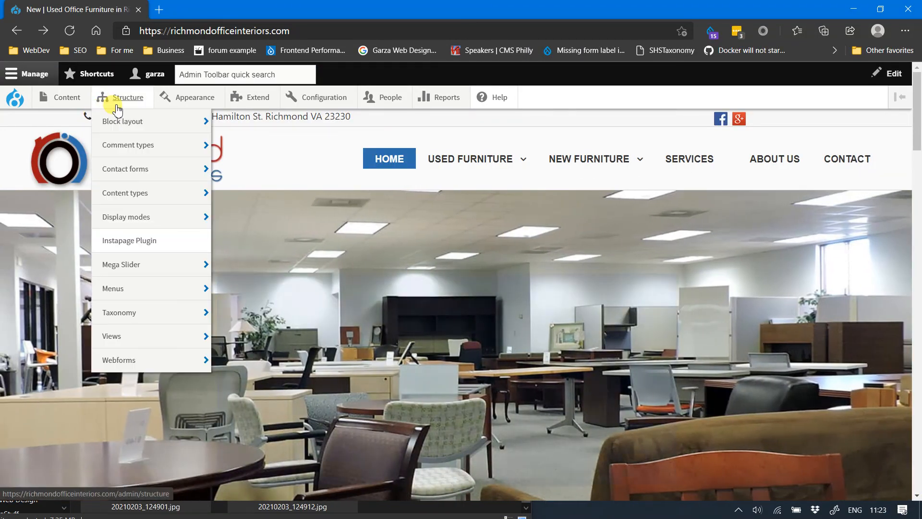
mouse_move(57, 102)
mouse_move(67, 126)
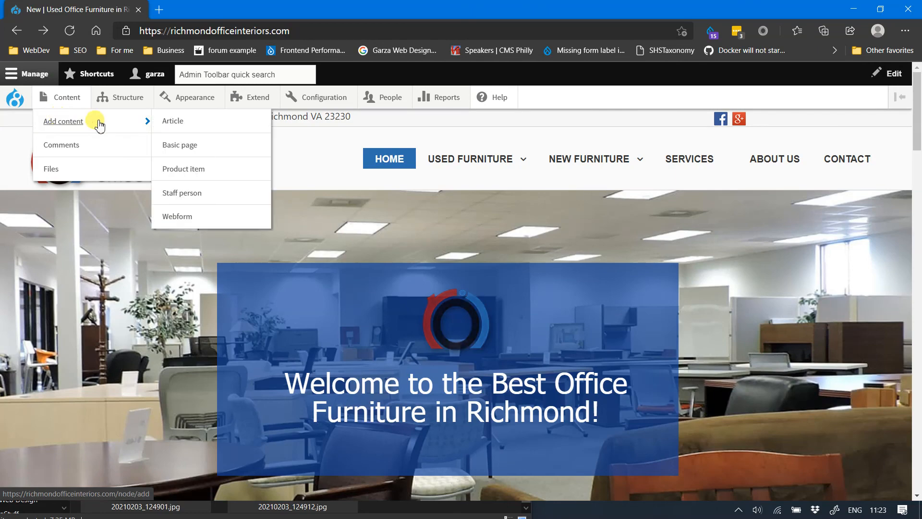
left_click(200, 171)
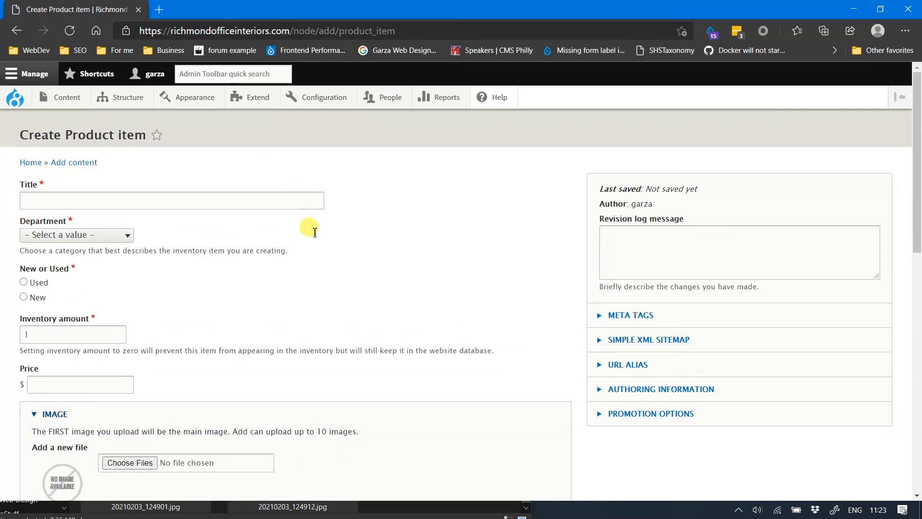
Check the chair photos in the "web optimized" folder and title the product item "Black Task Chair".
left_click(123, 200)
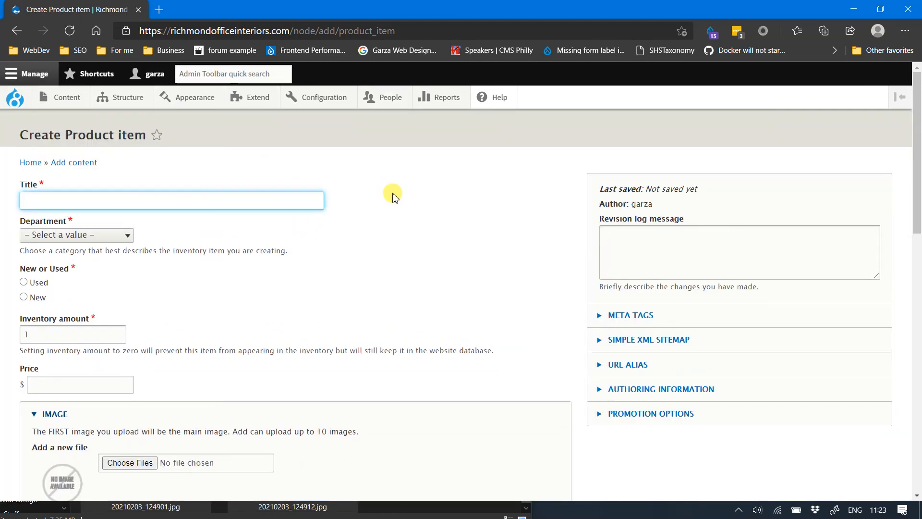
key("alt+Tab")
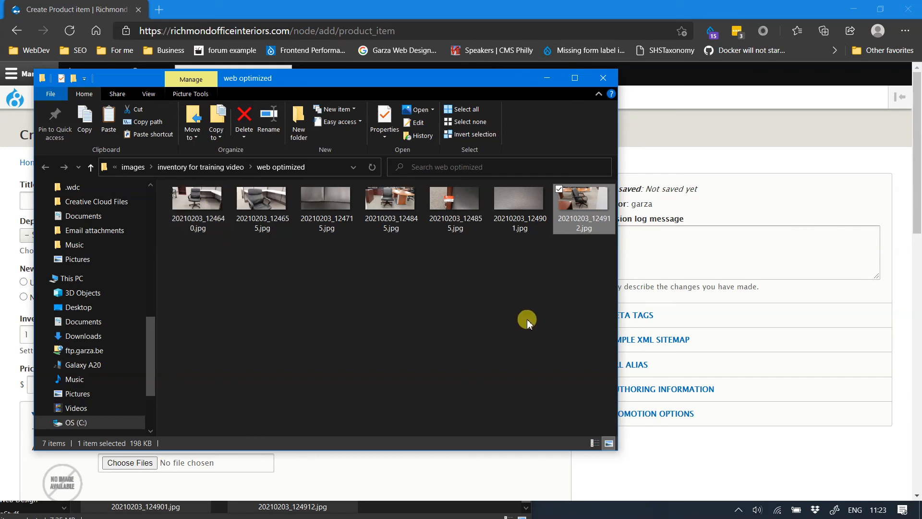
left_click(29, 370)
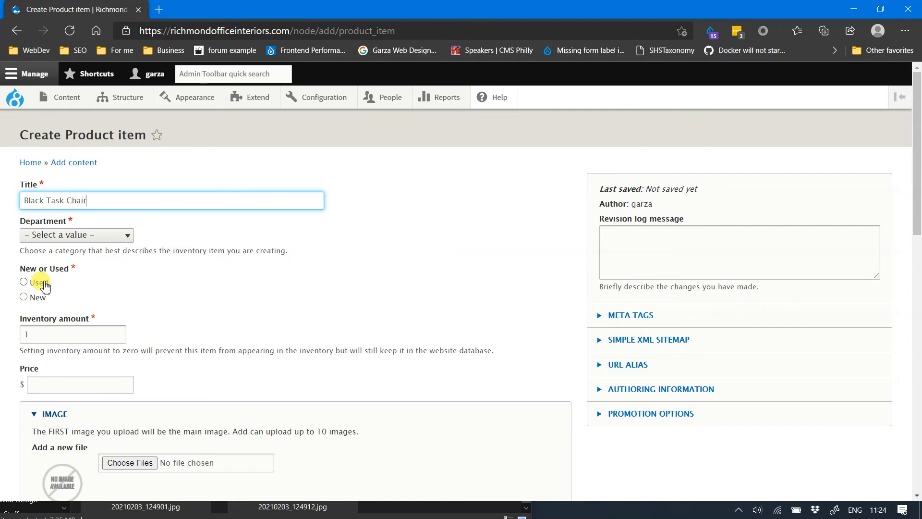
Set the product's department to Chairs with the subcategory Task Chairs.
left_click(60, 235)
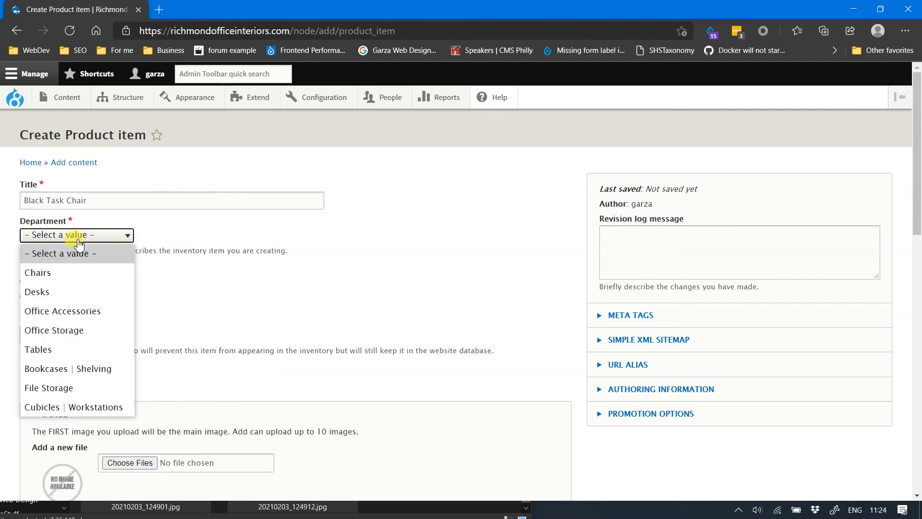
left_click(61, 236)
left_click(41, 235)
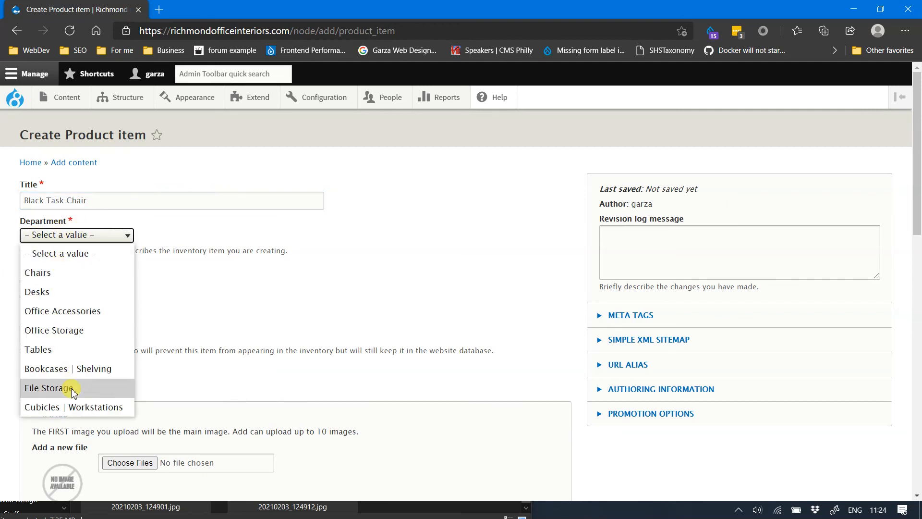
left_click(65, 280)
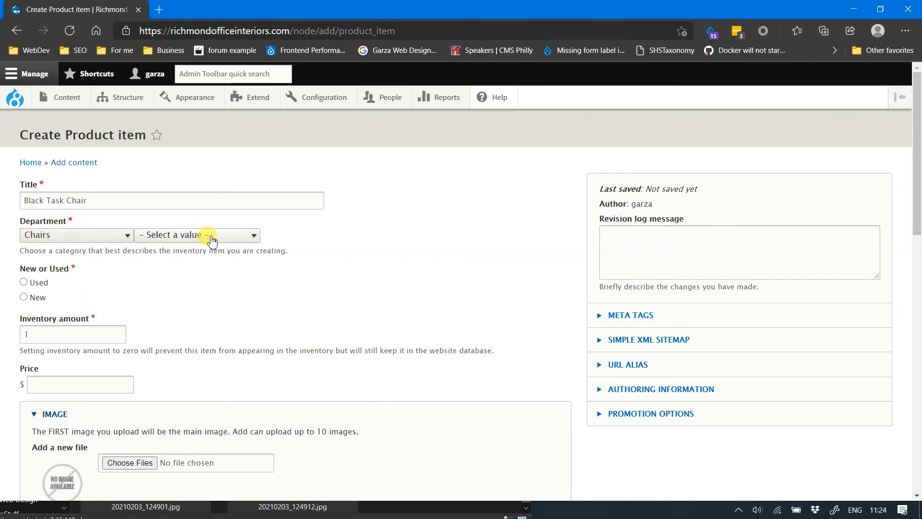
left_click(146, 236)
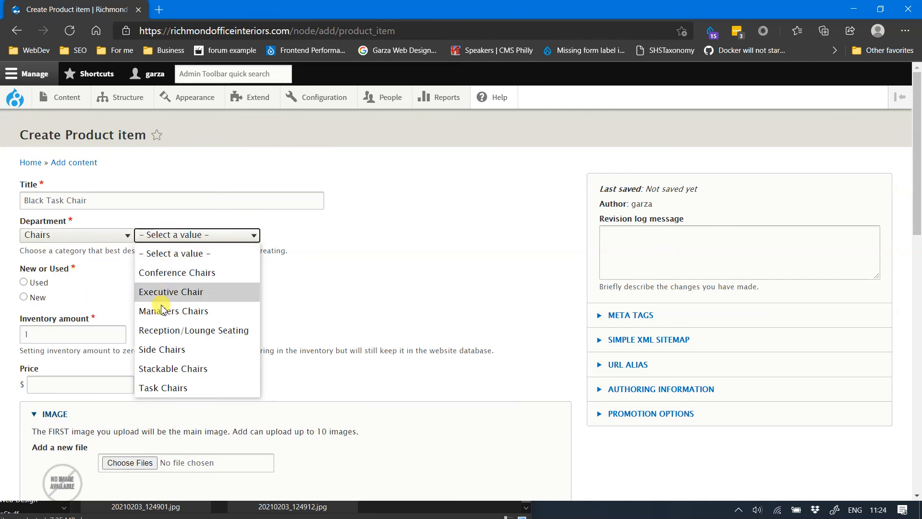
left_click(161, 388)
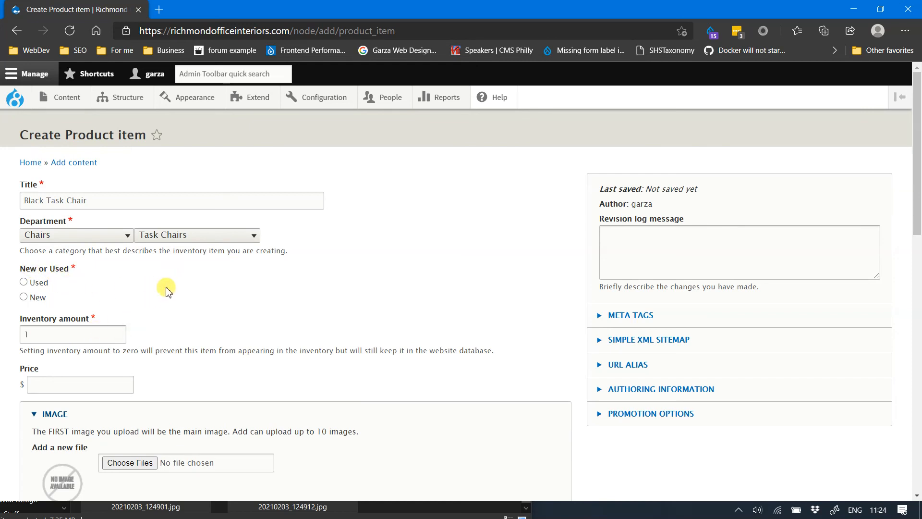
Mark the product as New, with an inventory amount of 4 and a price of $95.00.
left_click(23, 296)
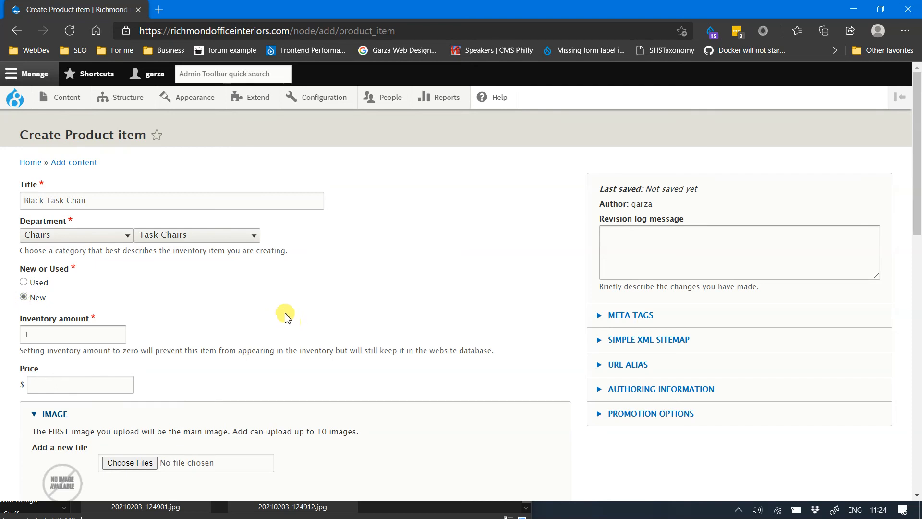
scroll(159, 278, "down", 2)
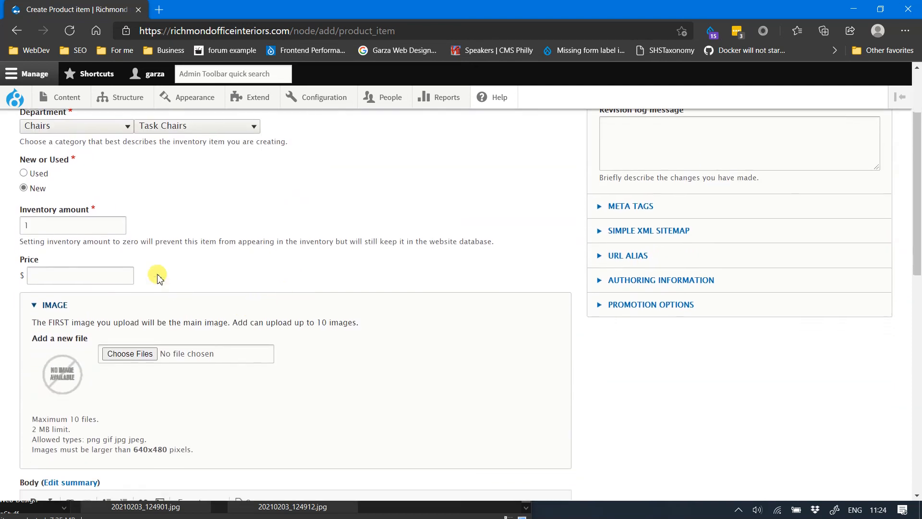
double_click(119, 221)
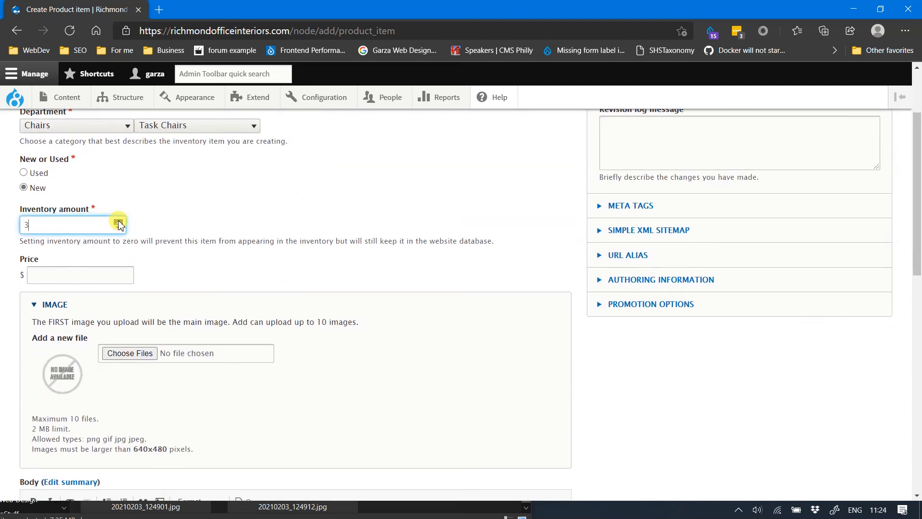
left_click(113, 275)
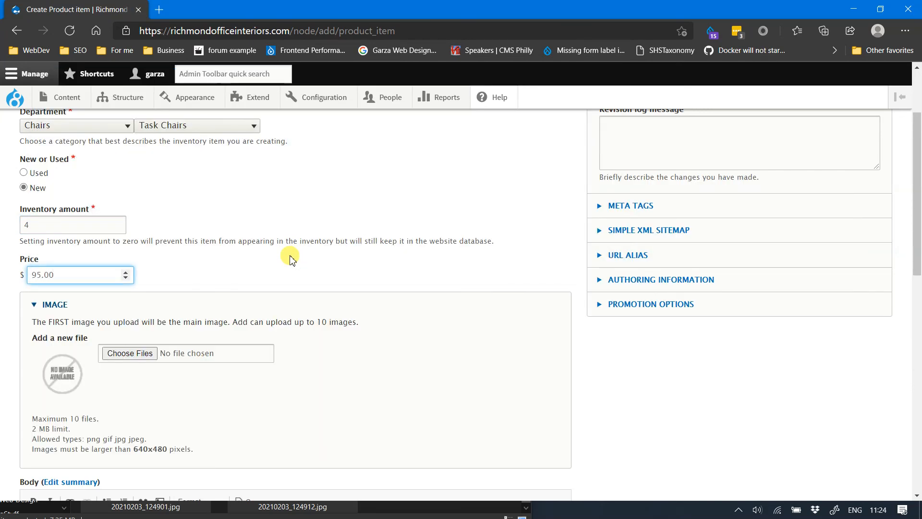
Start adding product image files and browse to Clients > Richmond Office Interiors > images > inventory for training video > web optimized.
scroll(377, 360, "down", 4)
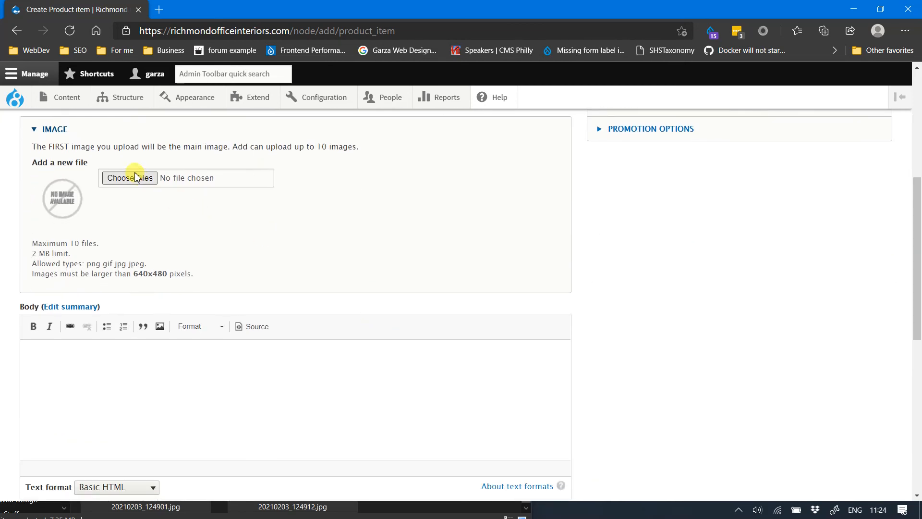
left_click(136, 178)
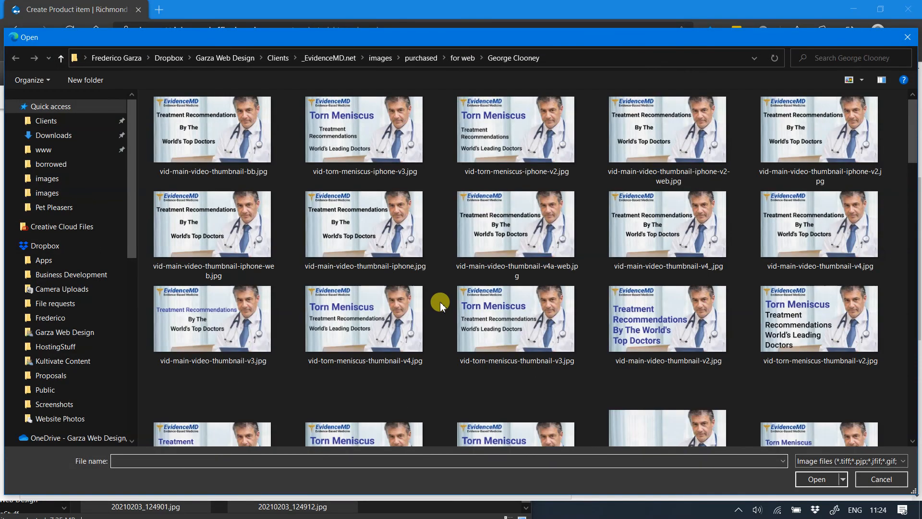
left_click(280, 58)
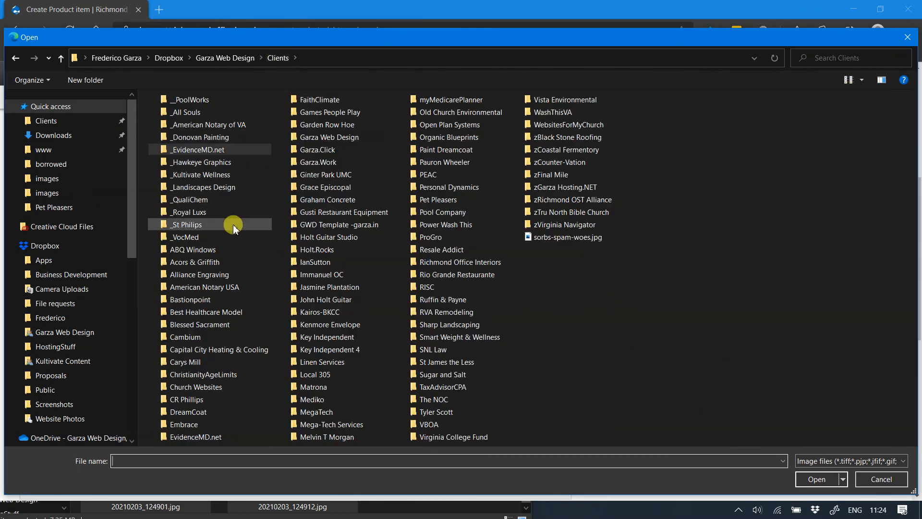
double_click(437, 264)
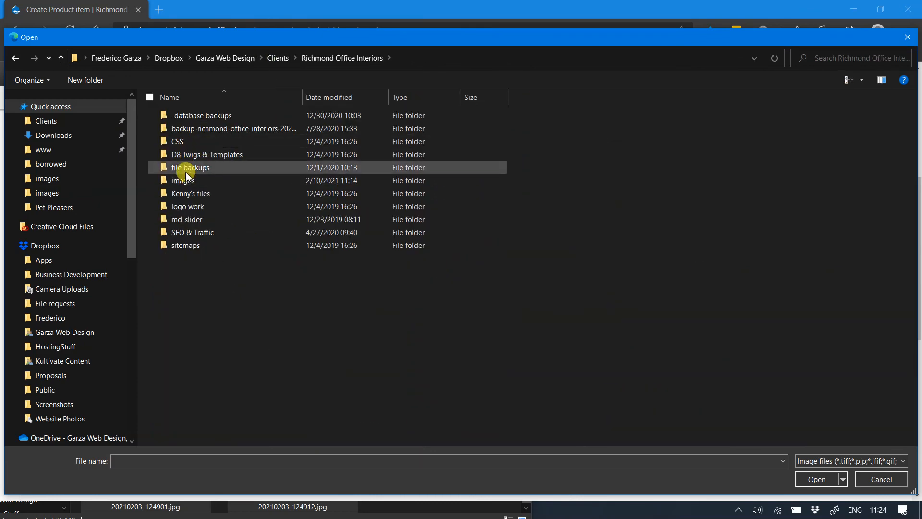
double_click(183, 180)
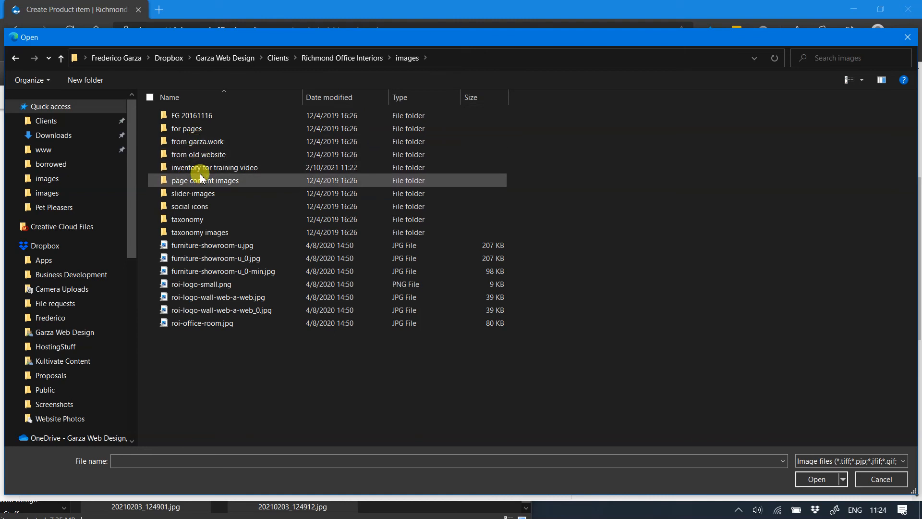
double_click(200, 167)
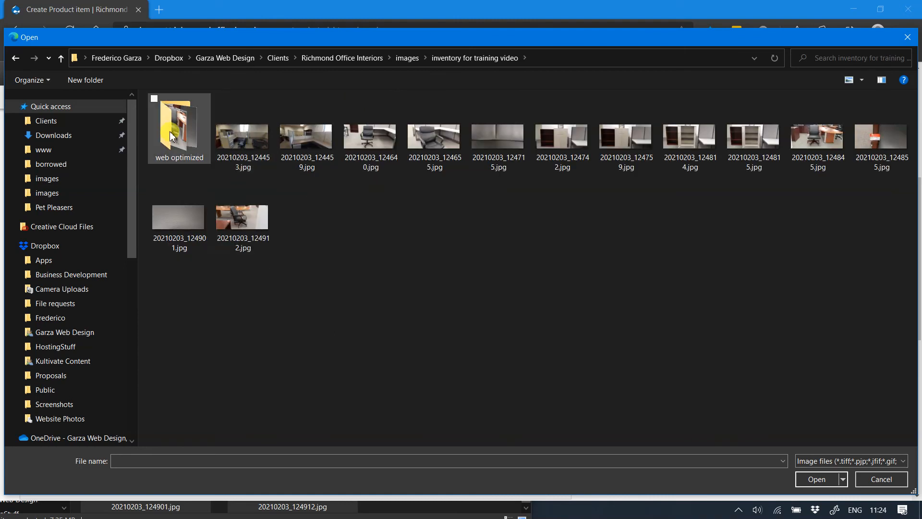
double_click(172, 137)
Upload all seven chair photos, 20210203_124640.jpg through 20210203_124912.jpg, and look over the uploaded image list.
left_click(186, 147)
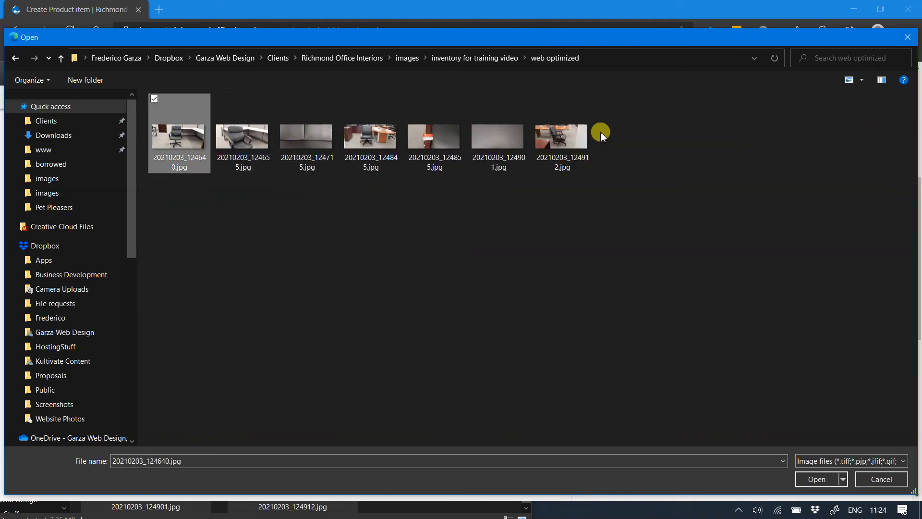
left_click(568, 139, "shift")
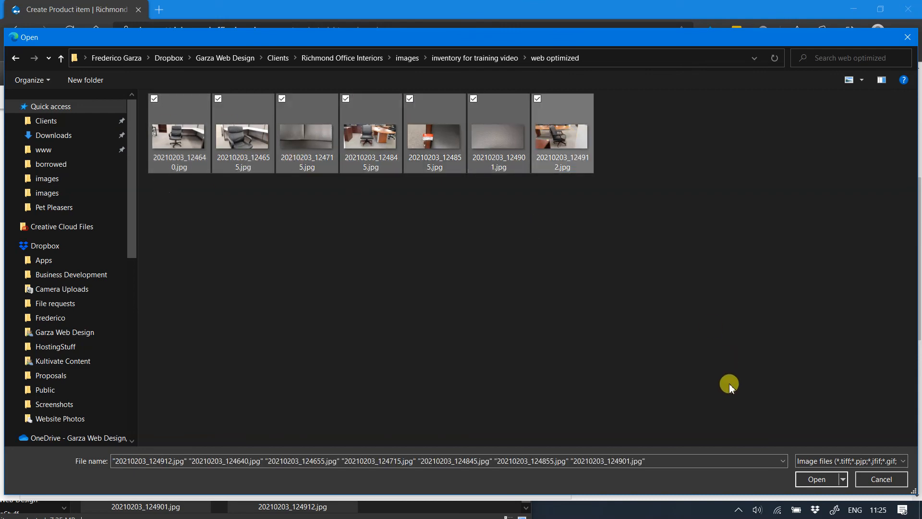
left_click(816, 478)
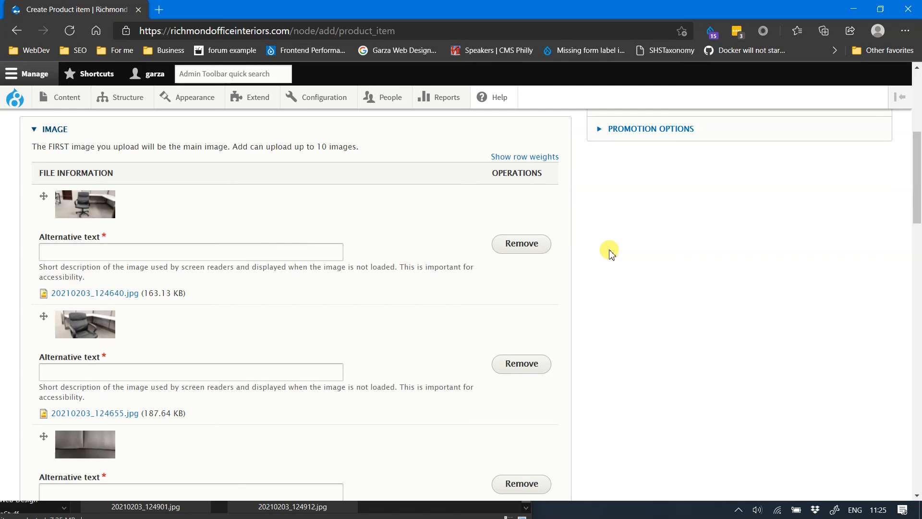
scroll(596, 298, "down", 10)
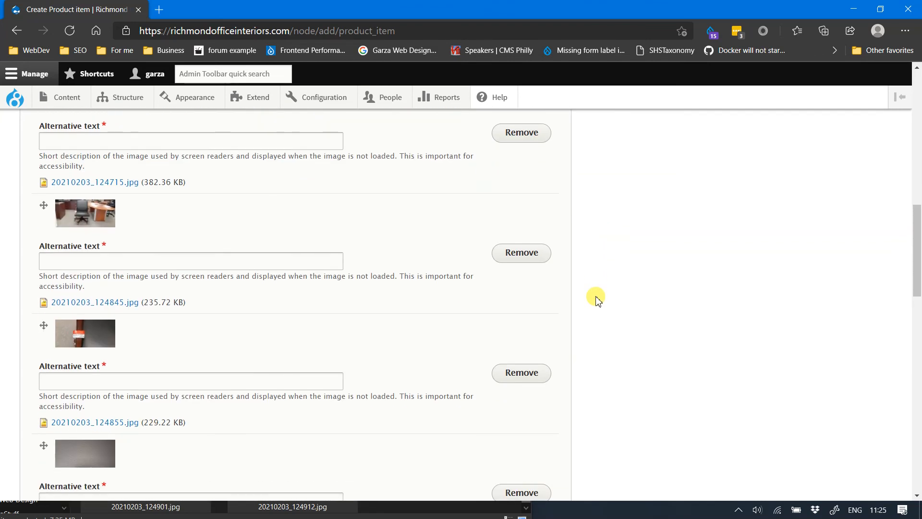
scroll(597, 300, "down", 6)
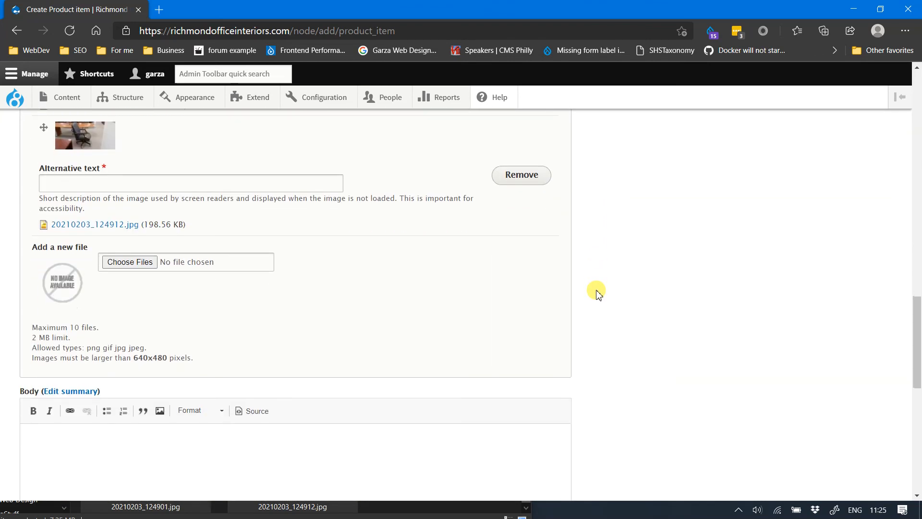
scroll(598, 294, "up", 15)
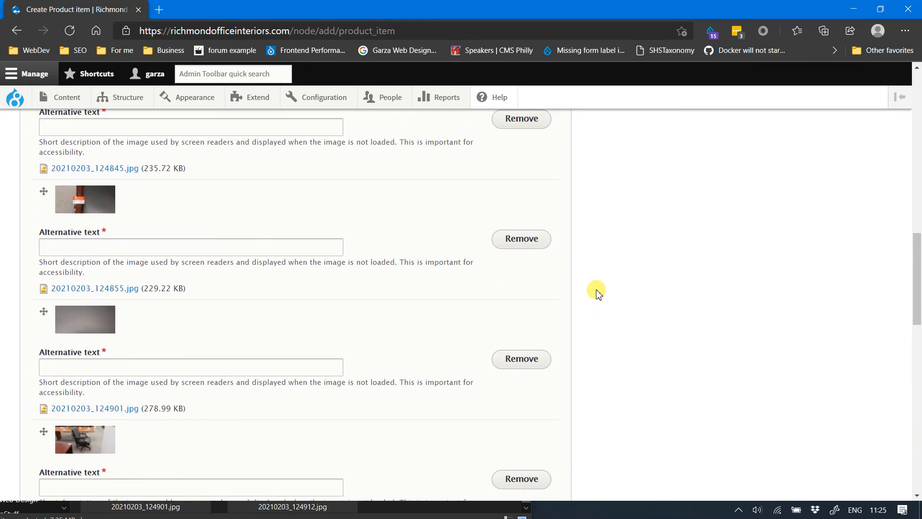
scroll(595, 288, "up", 2)
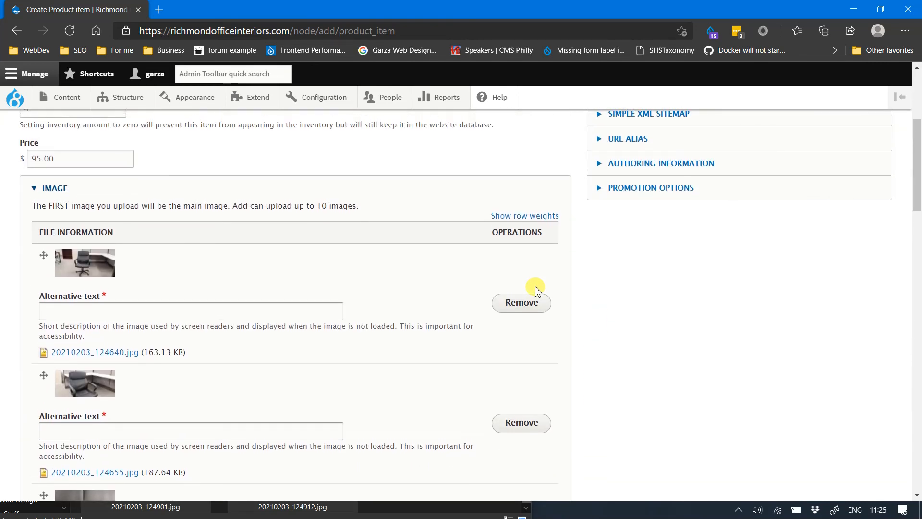
Set the alternative text of the first two images to "Task chair 1" and "Task chair 2".
left_click(264, 310)
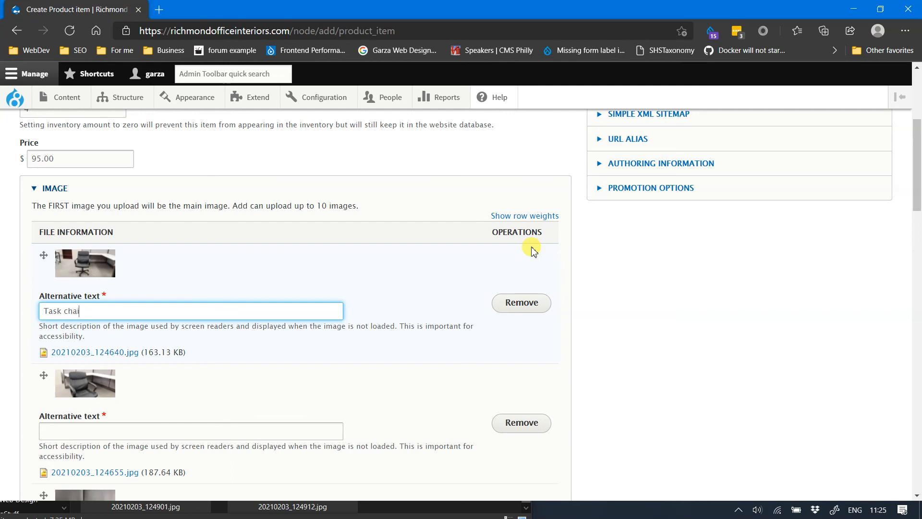
key("ctrl+a")
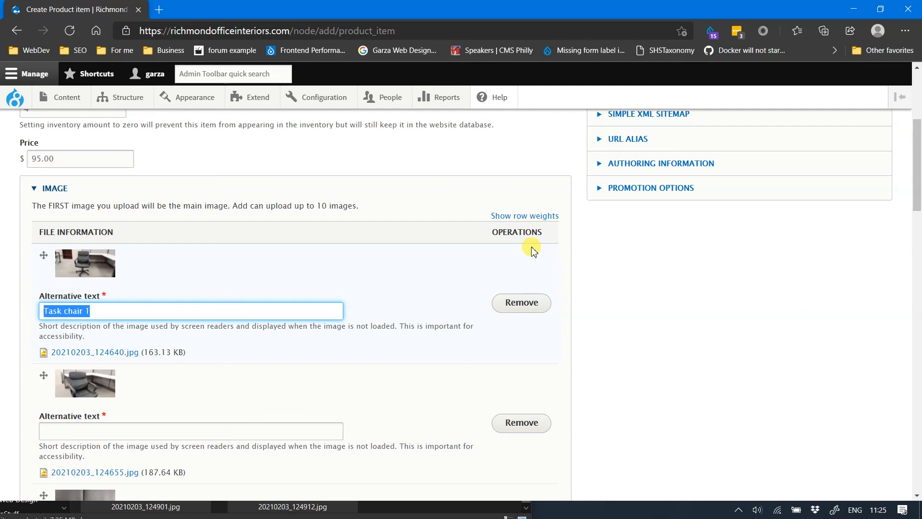
key("ctrl+c")
left_click(209, 423)
key("ctrl+v")
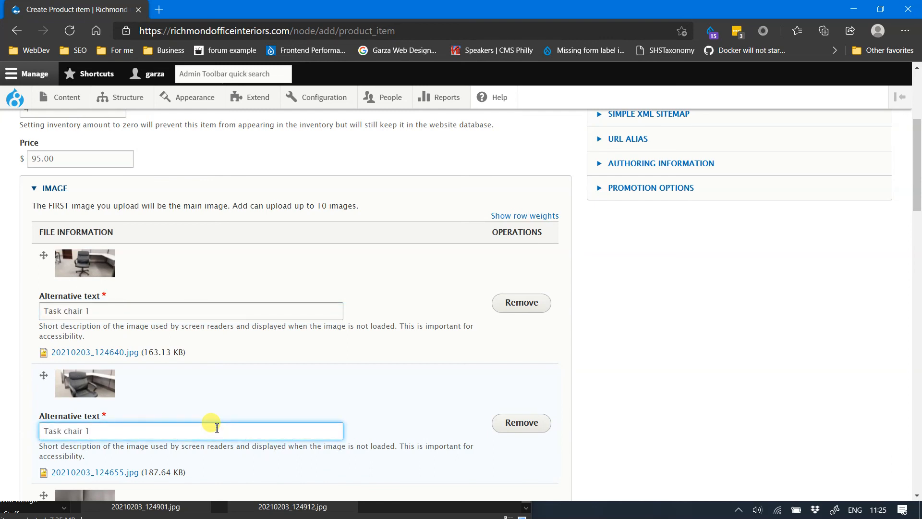
Set the alternative text of the third, fourth and fifth images to "Task chair 3", "Task chair 4" and "Task chair 5".
scroll(208, 416, "down", 4)
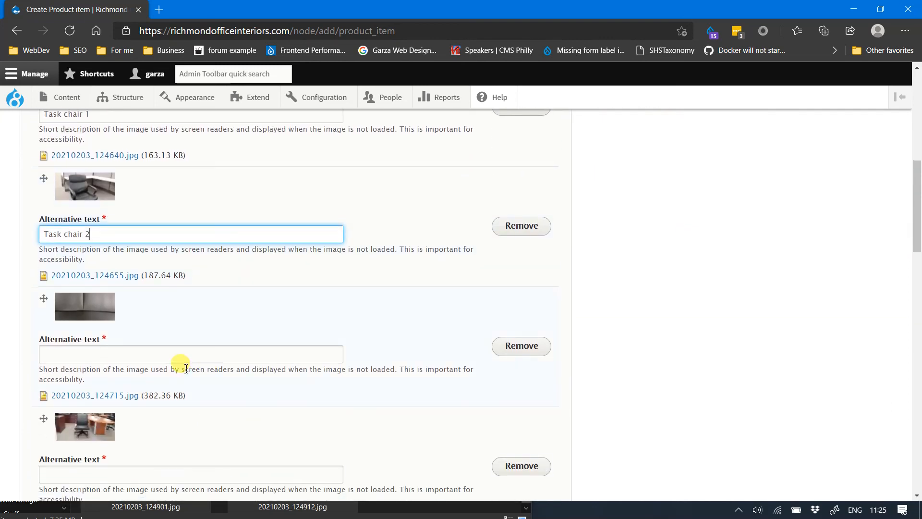
left_click(179, 356)
key("ctrl+v")
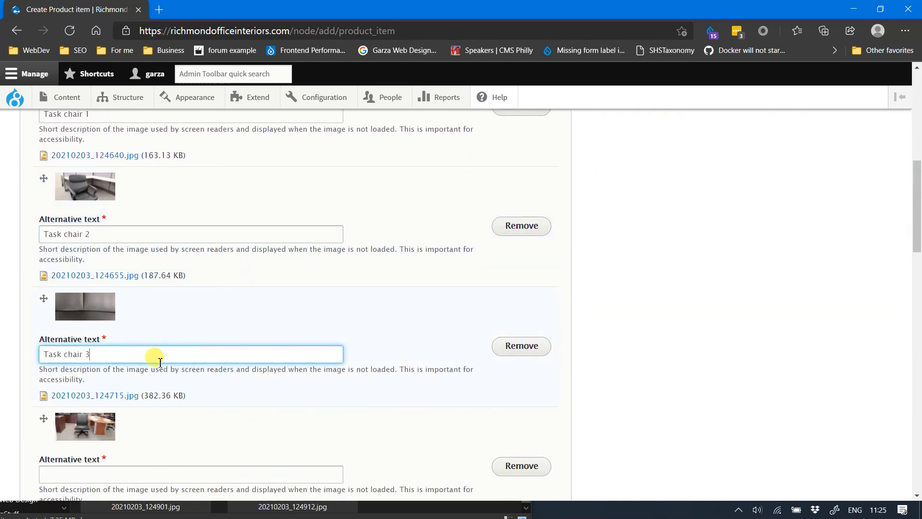
scroll(148, 354, "down", 3)
left_click(139, 342)
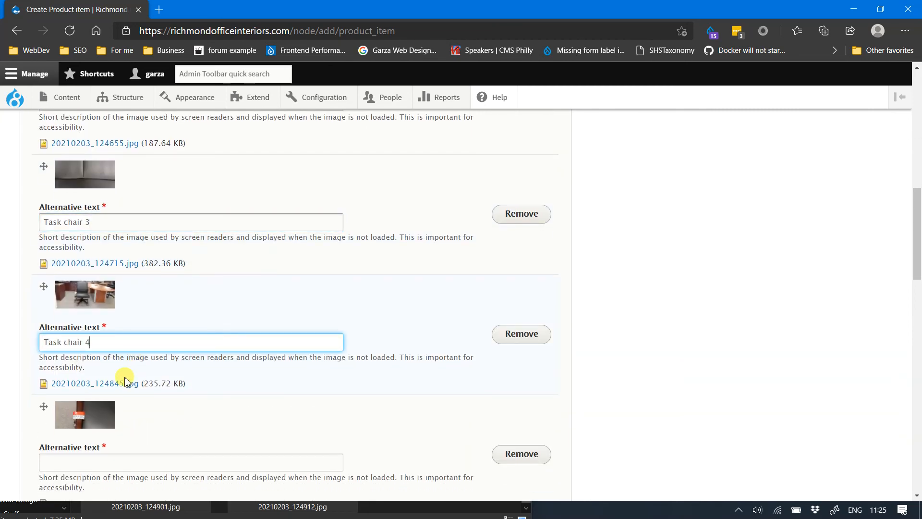
scroll(148, 350, "down", 3)
left_click(152, 313)
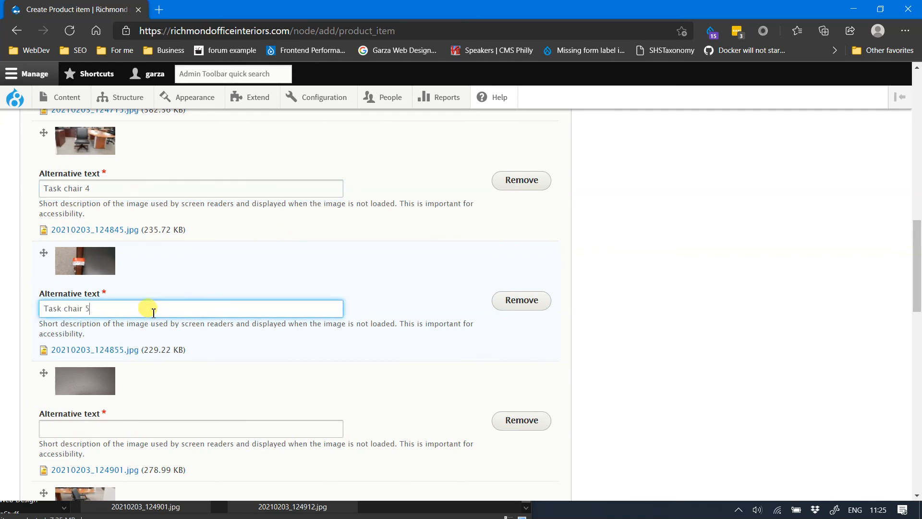
Set the alternative text of image 20210203_124901.jpg to "A close look at the leather grain".
scroll(154, 295, "down", 3)
left_click(207, 276)
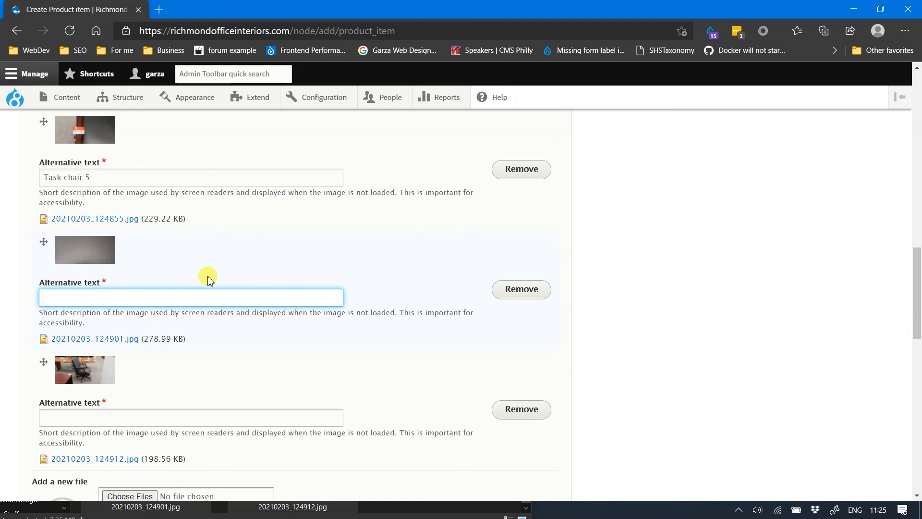
type("A close look at the leather grain")
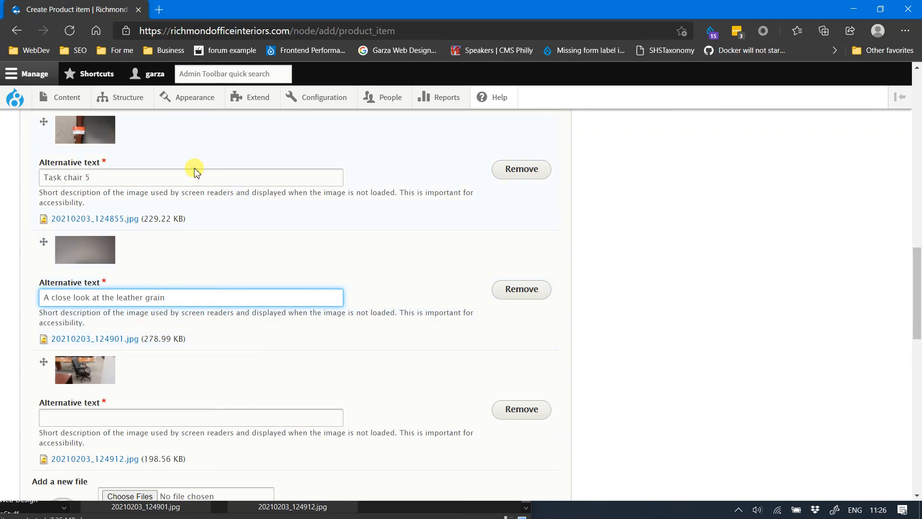
Replace the alternative text of image 20210203_124855.jpg with "Armchair view".
left_click(175, 188)
triple_click(172, 182)
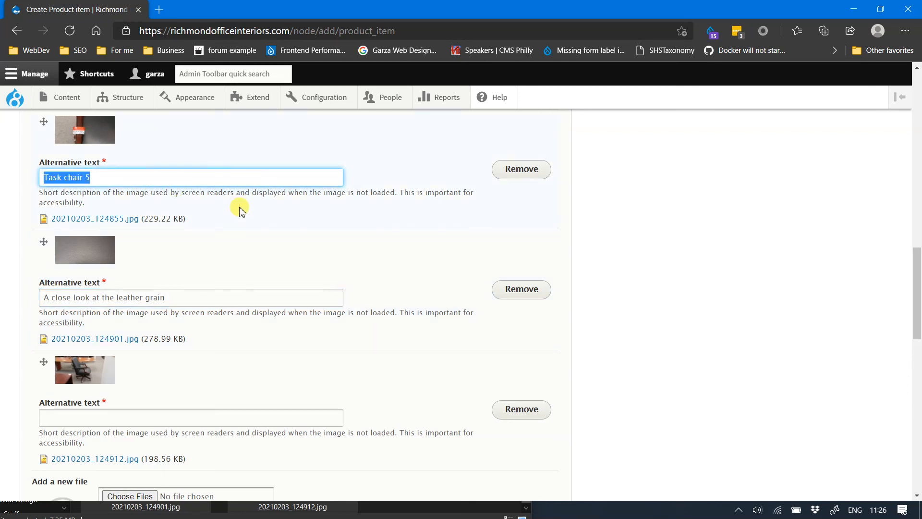
type("a")
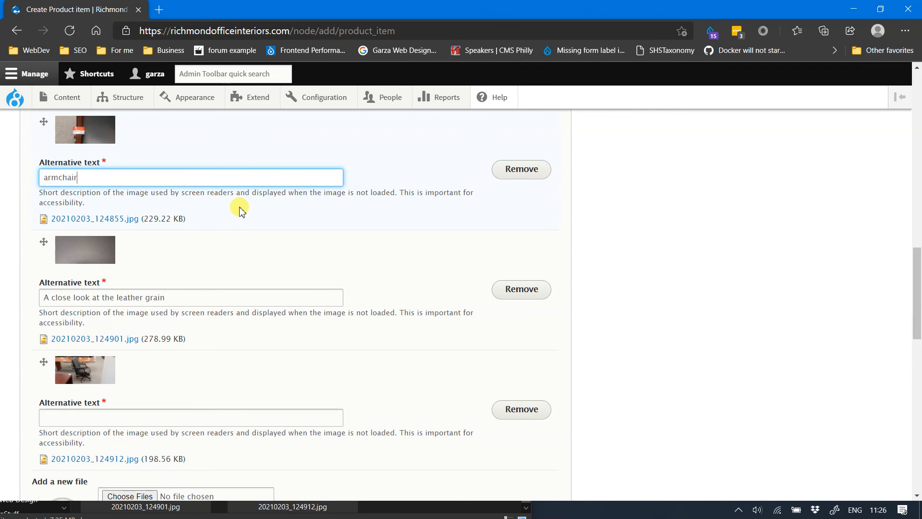
scroll(331, 240, "up", 3)
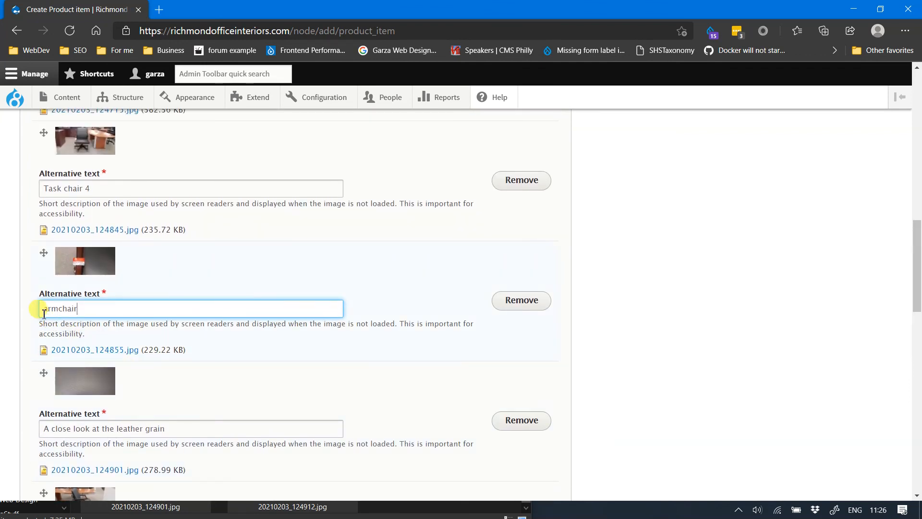
left_click_drag(48, 309, 26, 308)
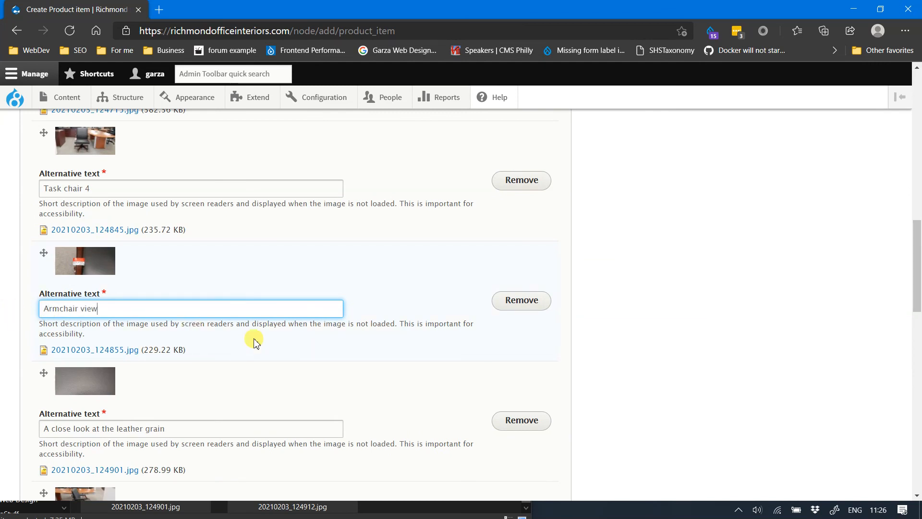
Change the alternative text of the fourth image to "Stand away view of chair" and of the fifth to "Armchair view of chair".
scroll(263, 334, "up", 3)
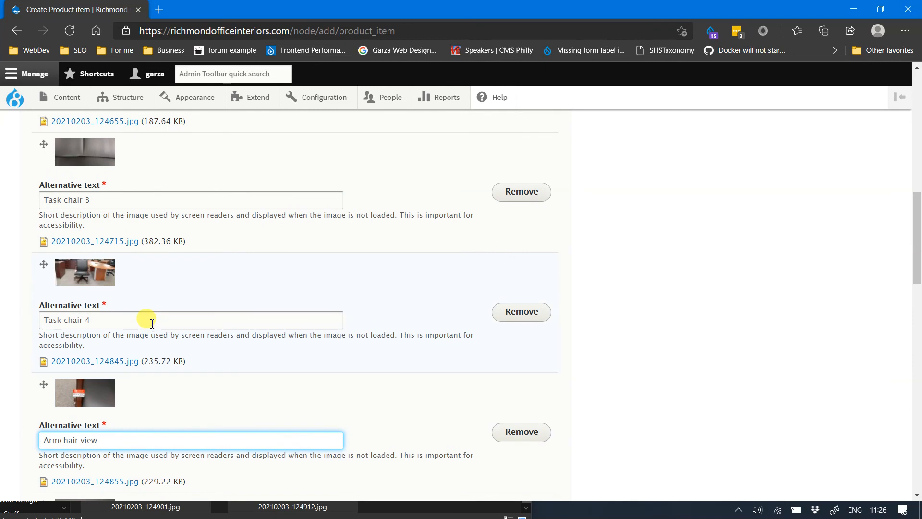
left_click_drag(152, 323, 6, 308)
scroll(360, 402, "down", 1)
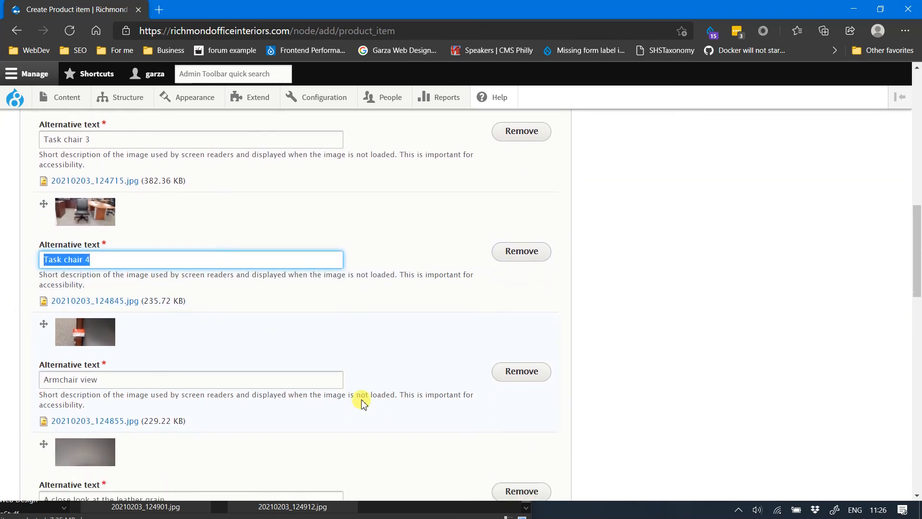
scroll(362, 403, "down", 2)
scroll(312, 379, "up", 2)
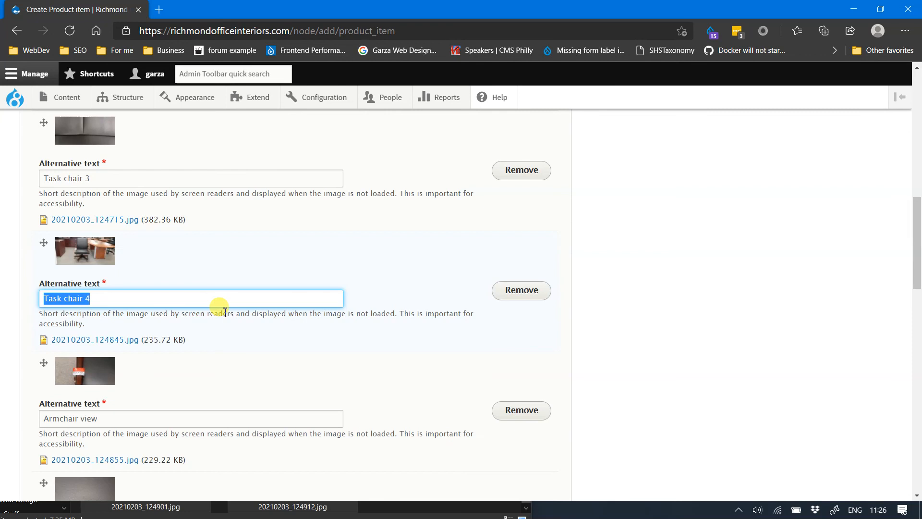
type("Stand away view of")
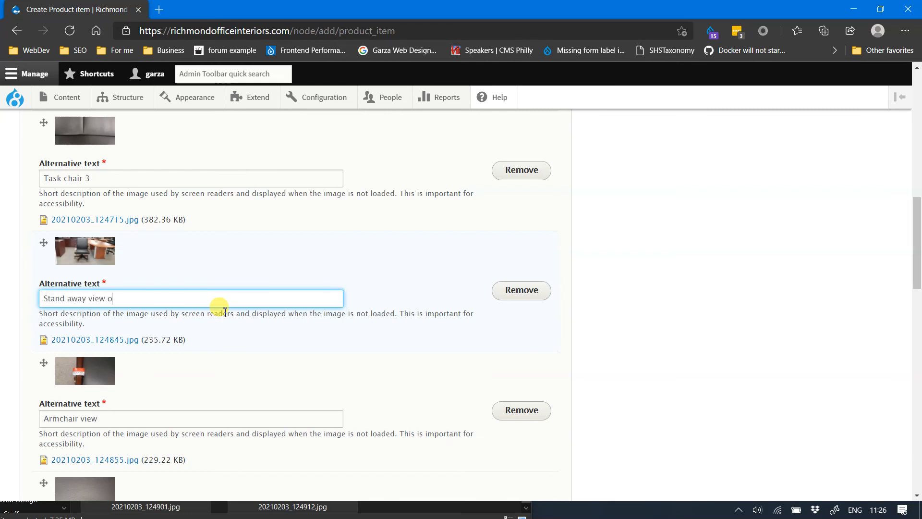
left_click(182, 421)
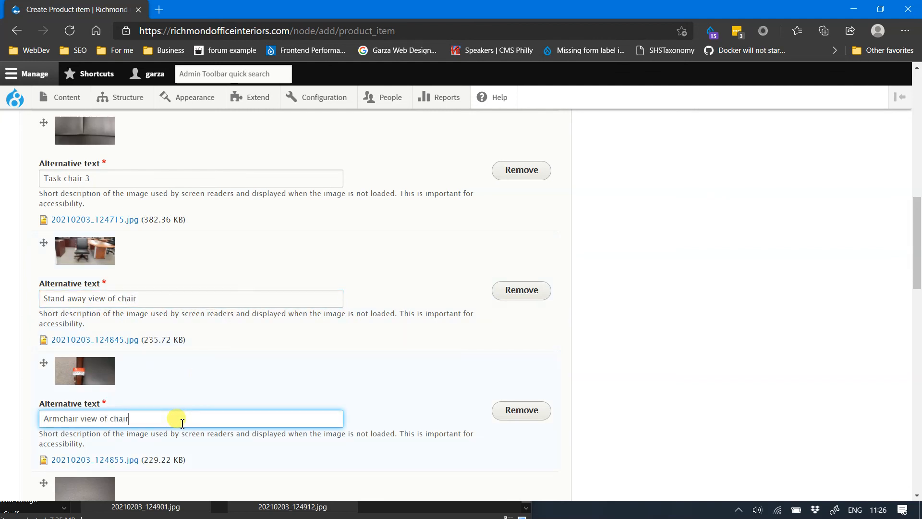
type("of chair")
Replace the alternative text of image 20210203_124715.jpg with "Closeup of the leather grain of chair".
scroll(183, 408, "up", 3)
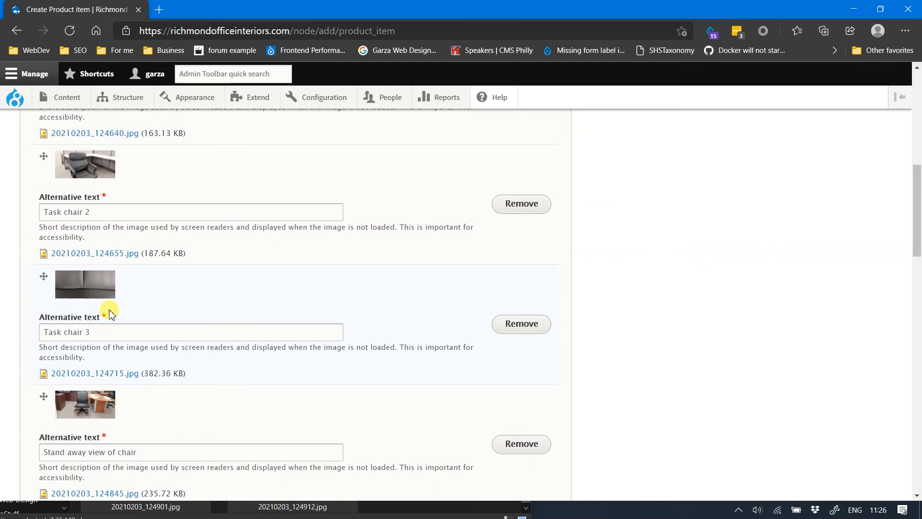
triple_click(113, 330)
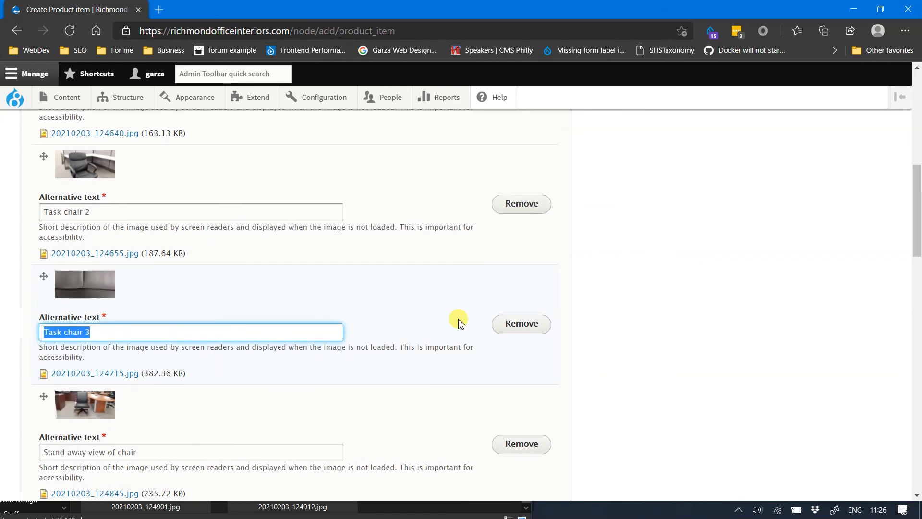
type("Closeup of the leather grain of")
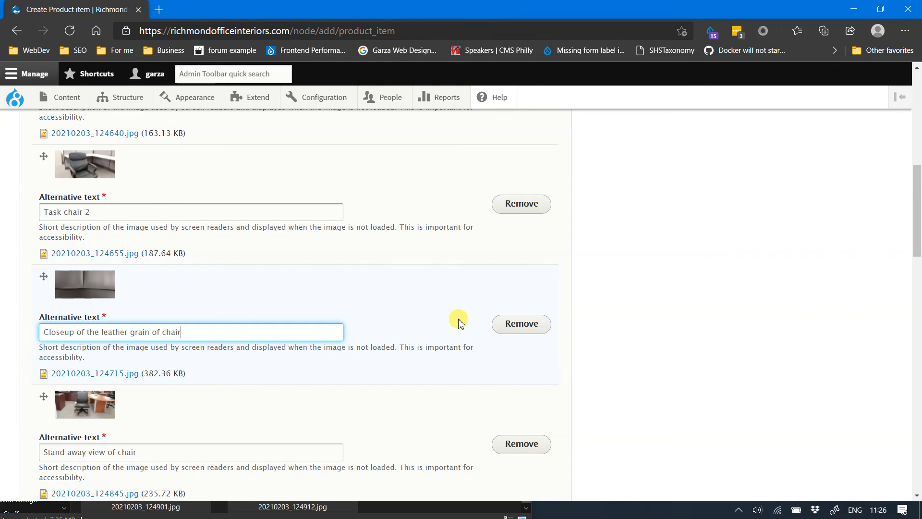
scroll(145, 235, "up", 2)
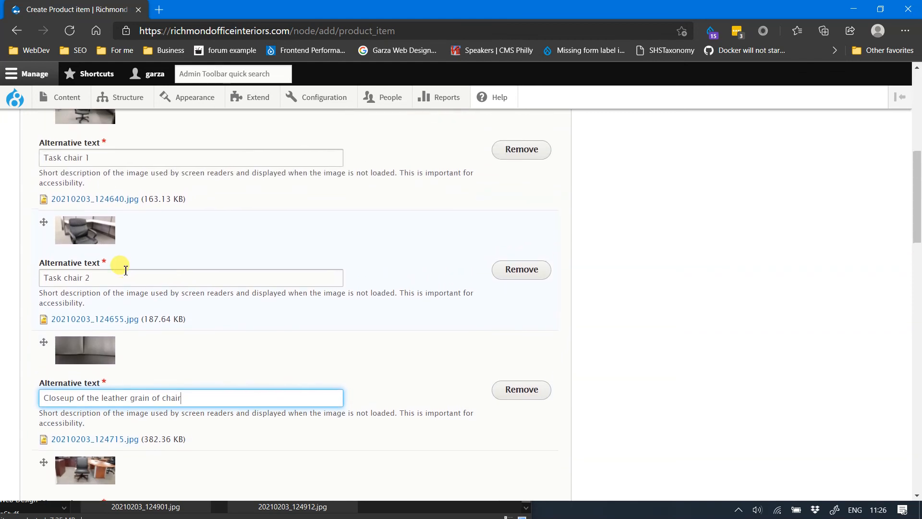
Change the alternative text of the first image to "Task chair straight shot" and of the second to "Task chair angled shot".
left_click(157, 276)
scroll(120, 228, "up", 2)
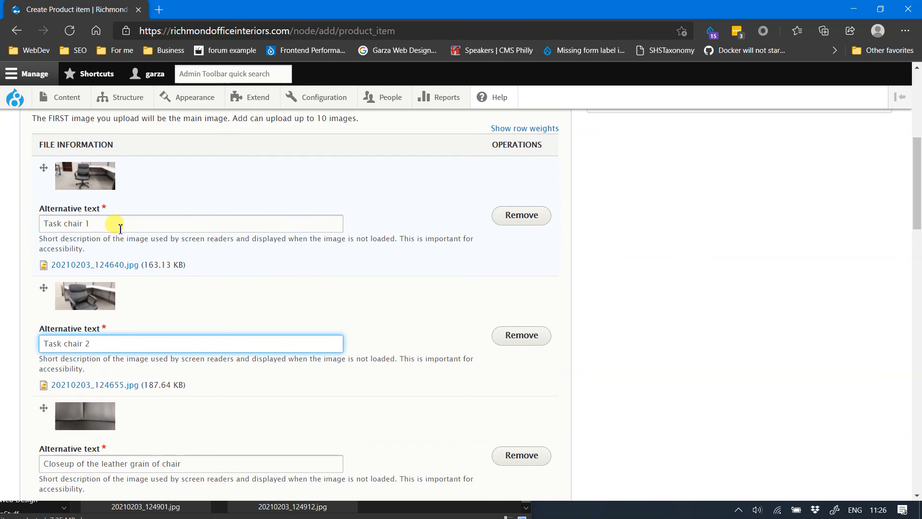
left_click(121, 221)
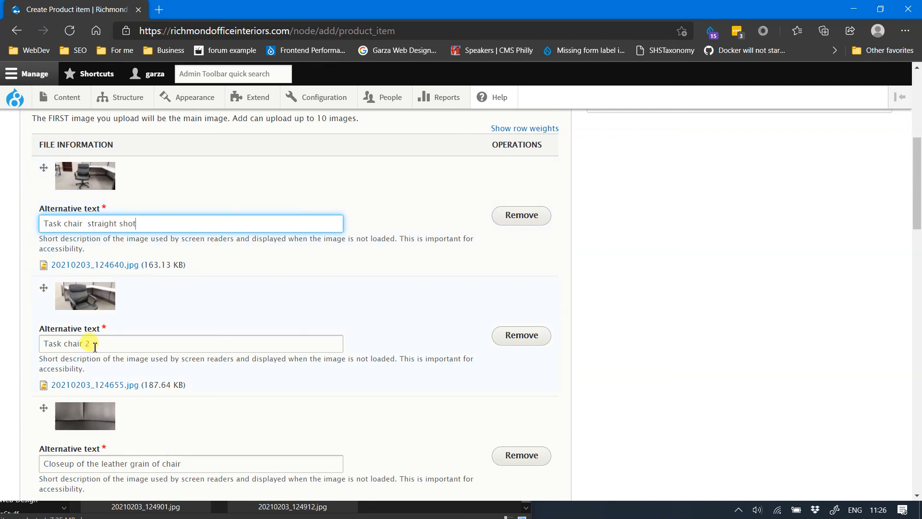
left_click_drag(92, 343, 6, 331)
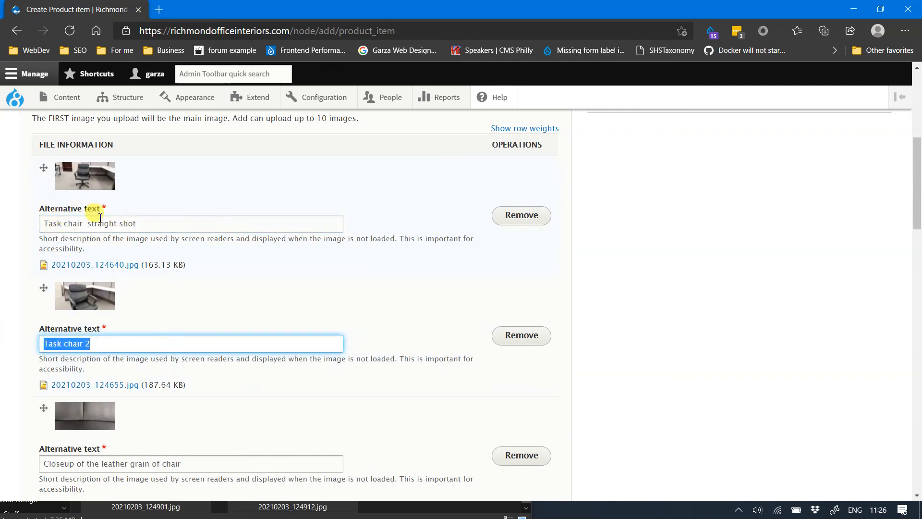
left_click(86, 223)
key("BackSpace")
left_click(117, 344)
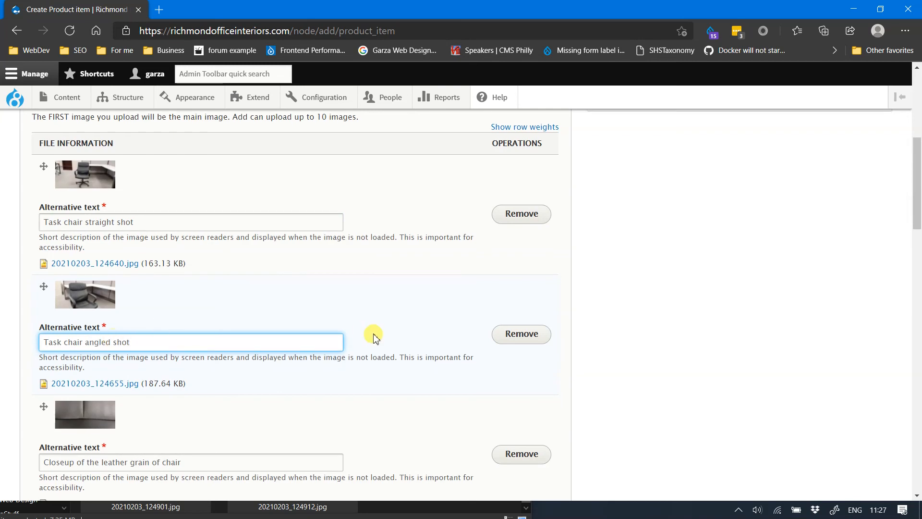
Set the alternative text of image 20210203_124912.jpg to "Task chair side shot".
scroll(373, 334, "down", 10)
scroll(243, 288, "down", 6)
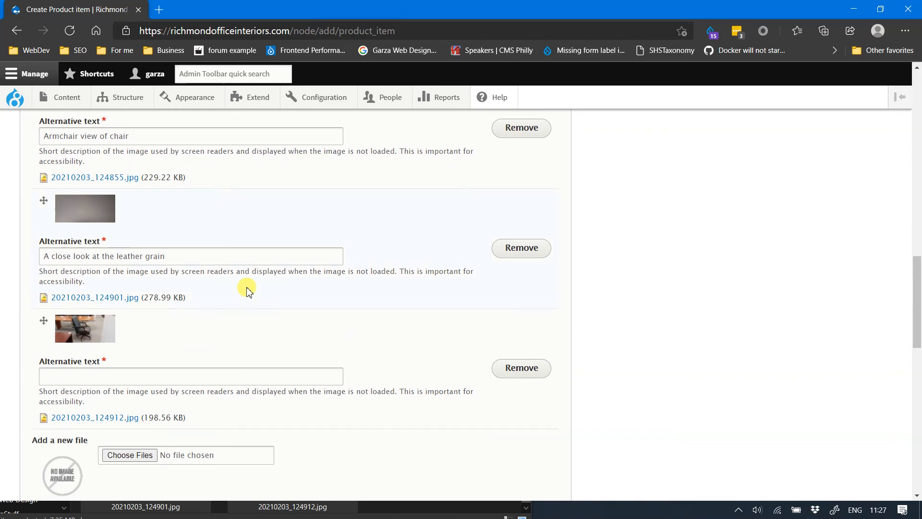
scroll(228, 253, "up", 3)
scroll(154, 267, "up", 2)
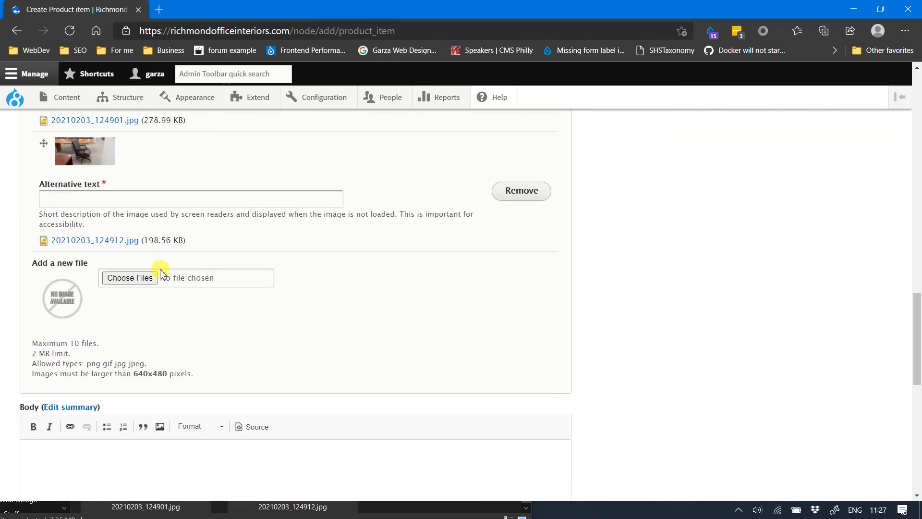
left_click(156, 244)
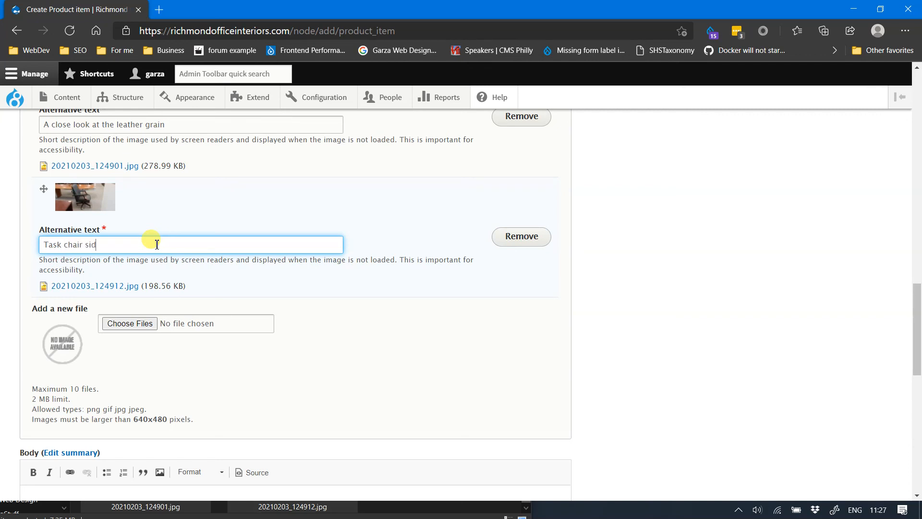
left_click(556, 372)
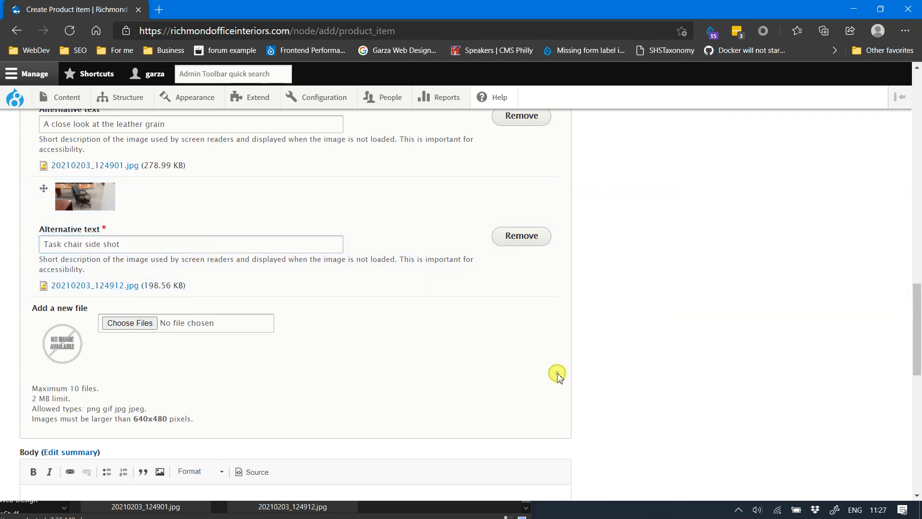
Leave the body empty and set the Real-Time SEO focus keyword to "Task chair".
scroll(555, 373, "down", 3)
scroll(241, 298, "down", 1)
left_click(175, 293)
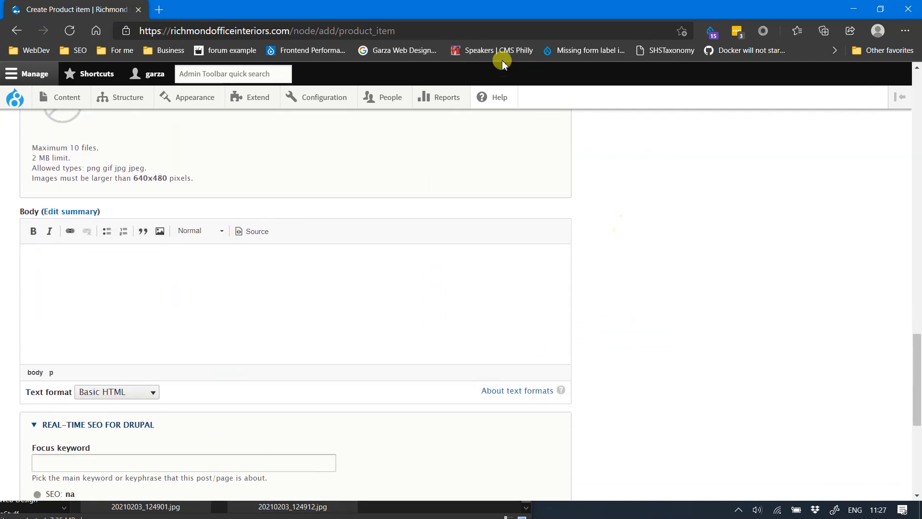
scroll(452, 331, "down", 2)
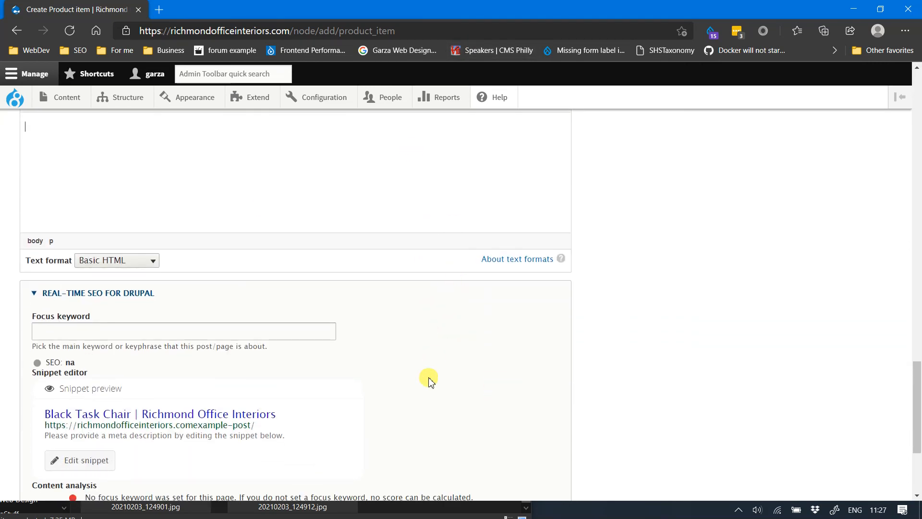
scroll(429, 377, "down", 3)
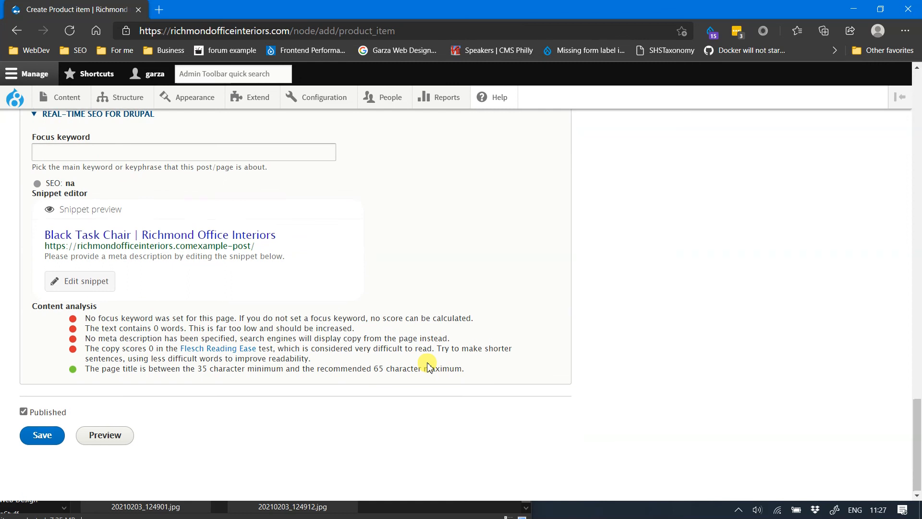
scroll(21, 375, "up", 1)
scroll(140, 312, "up", 1)
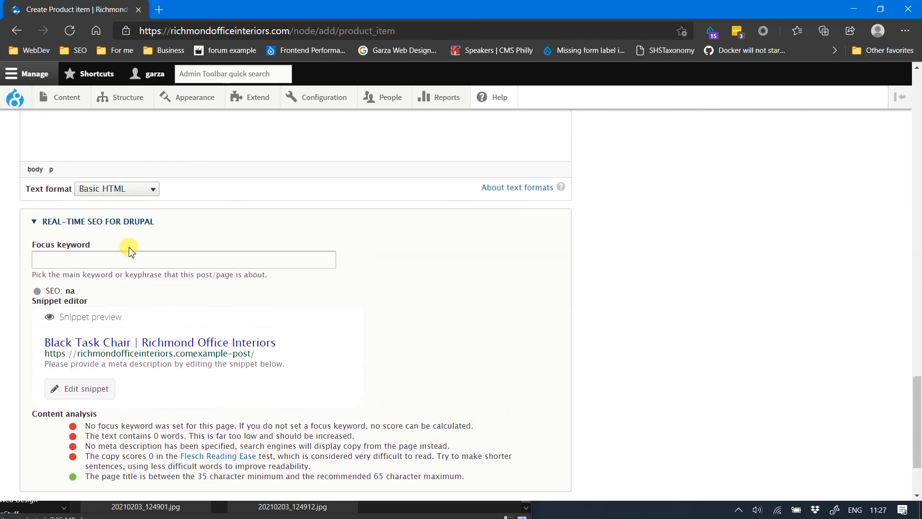
left_click(148, 261)
scroll(574, 281, "down", 1)
scroll(564, 286, "down", 1)
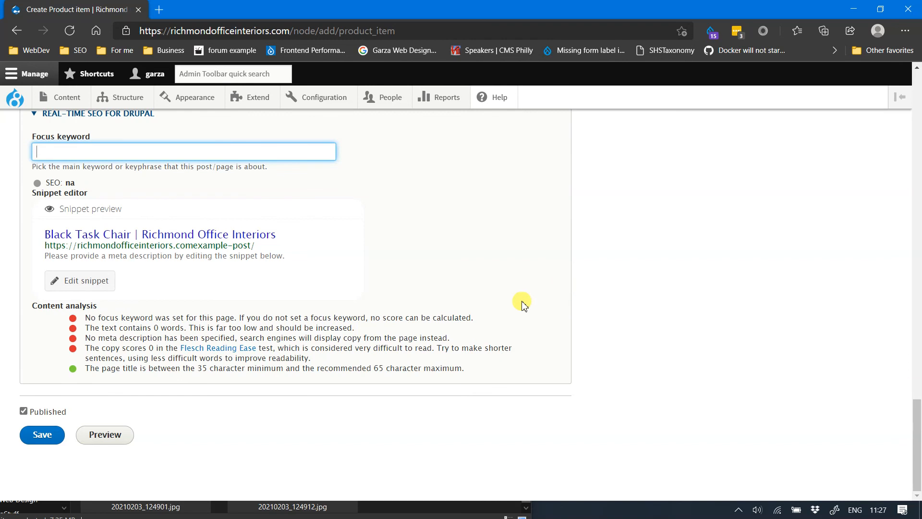
type("Task chair")
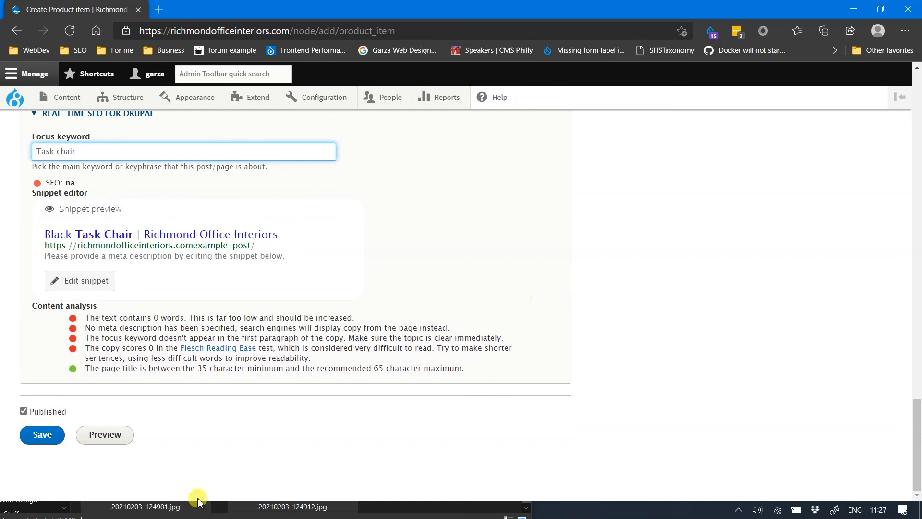
Check the SEO content analysis and save the published product item.
mouse_move(120, 97)
scroll(550, 270, "up", 1)
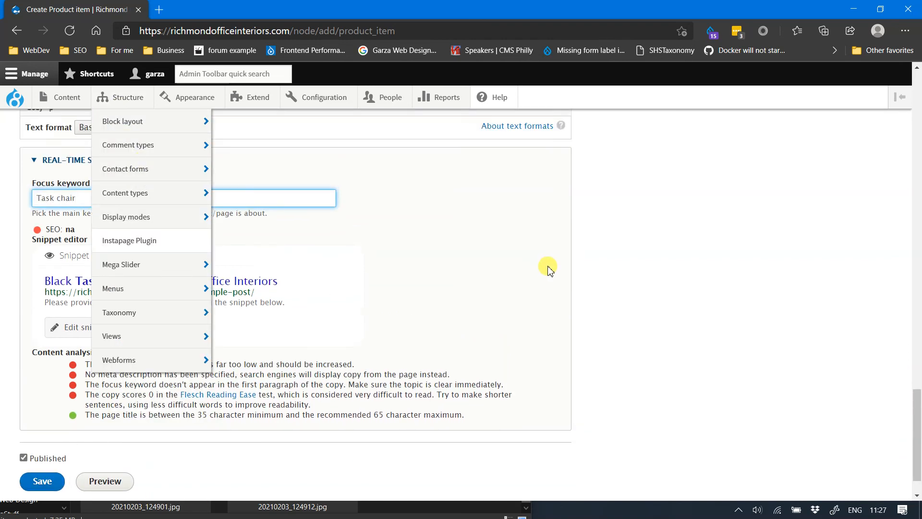
scroll(549, 271, "up", 2)
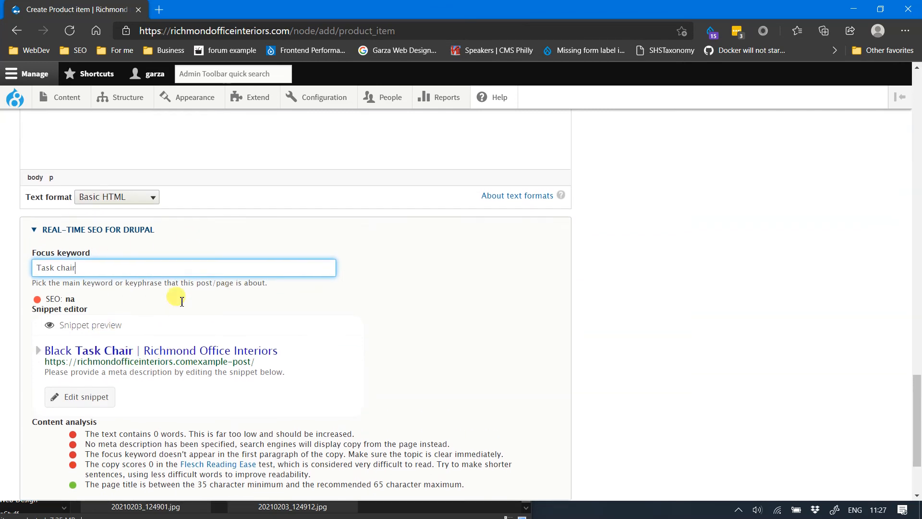
scroll(61, 401, "down", 2)
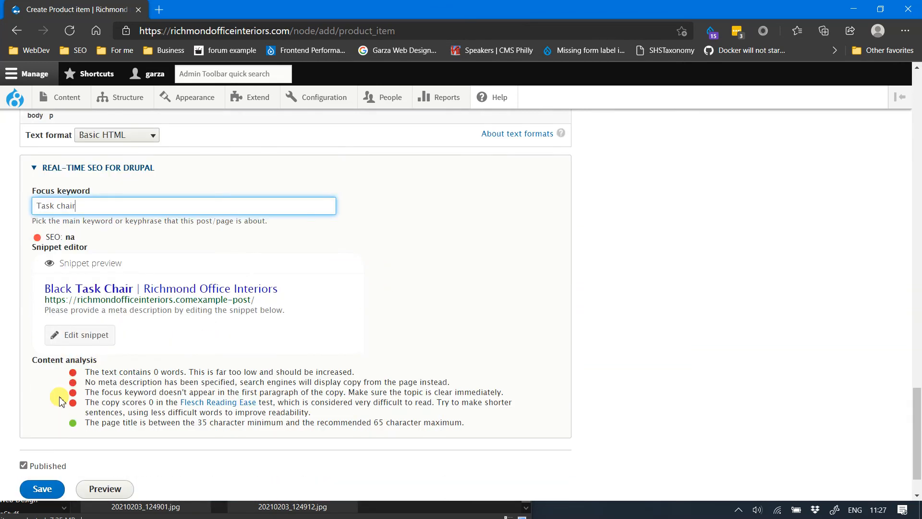
left_click(40, 479)
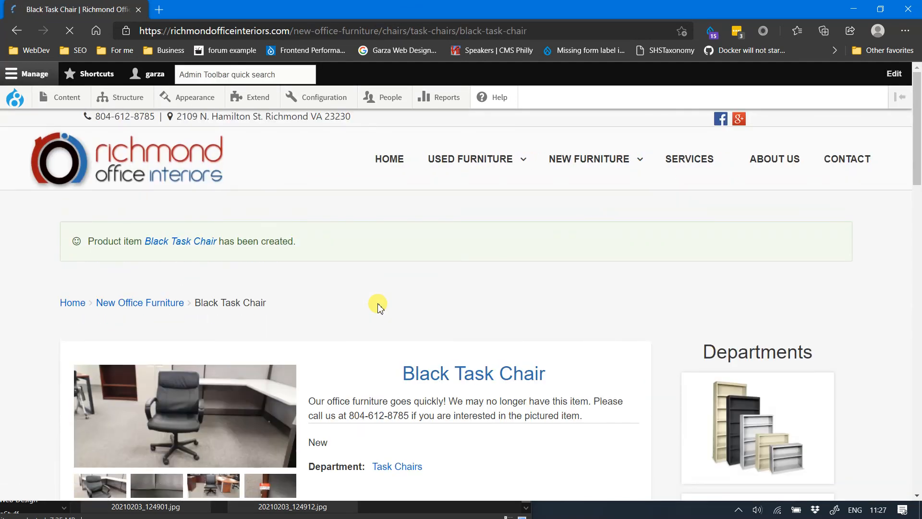
View the Black Task Chair page's photos enlarged, going from the main image through to the fifth one.
scroll(449, 312, "down", 3)
scroll(449, 313, "down", 1)
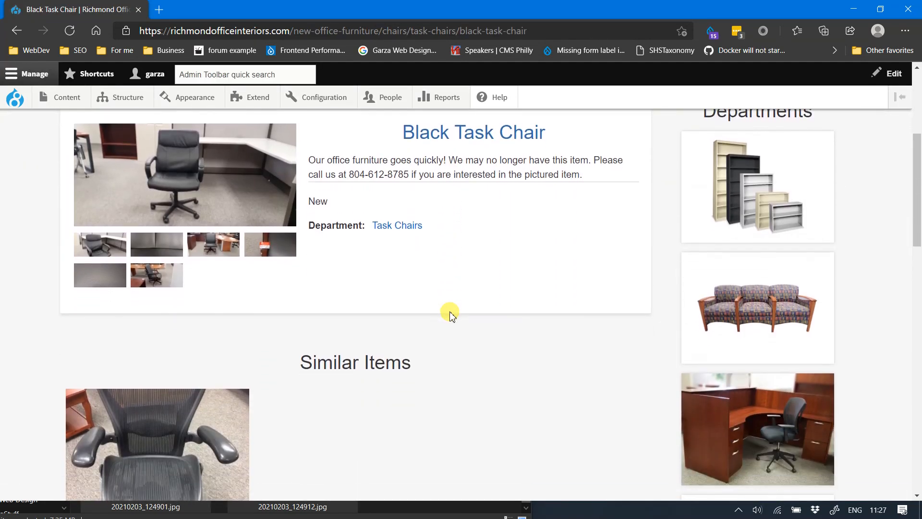
scroll(239, 204, "up", 1)
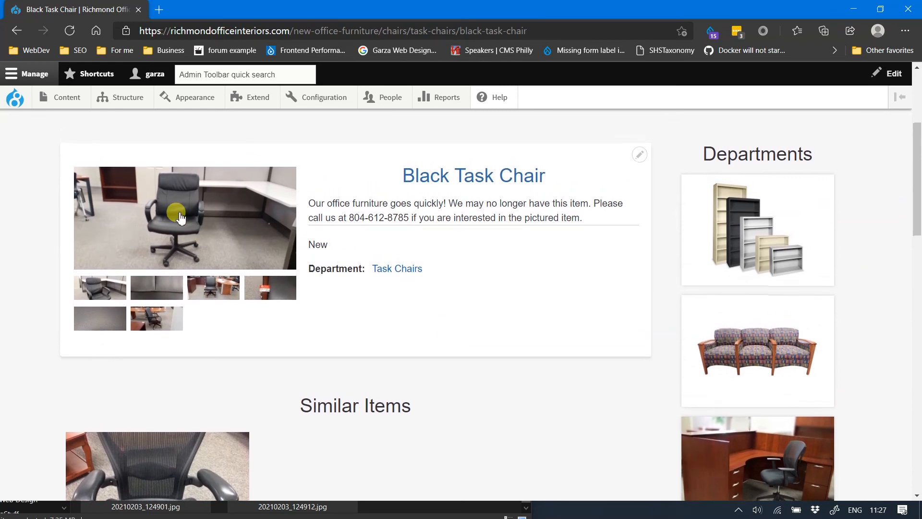
left_click(168, 199)
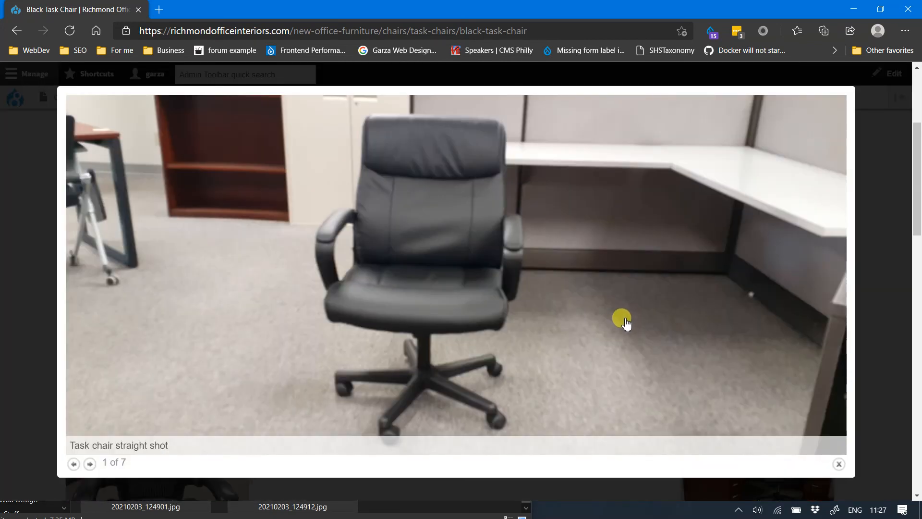
left_click(627, 324)
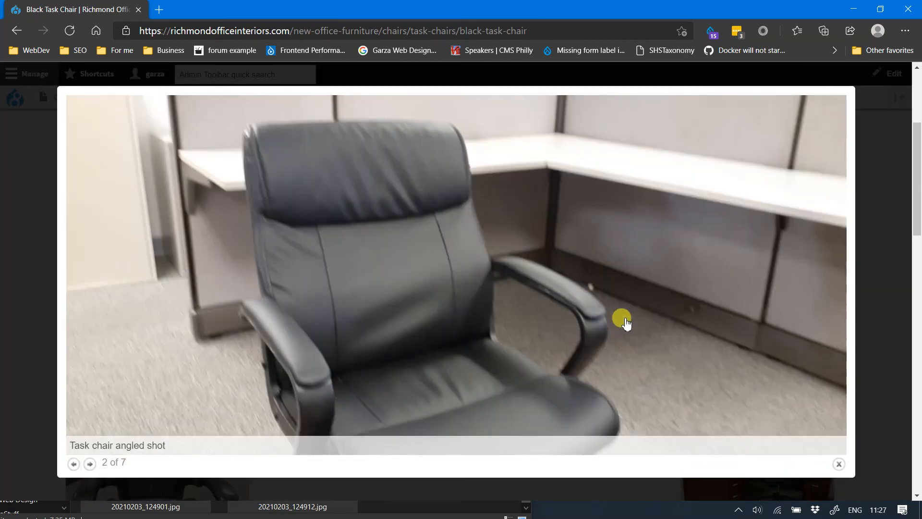
left_click(627, 323)
left_click(627, 323)
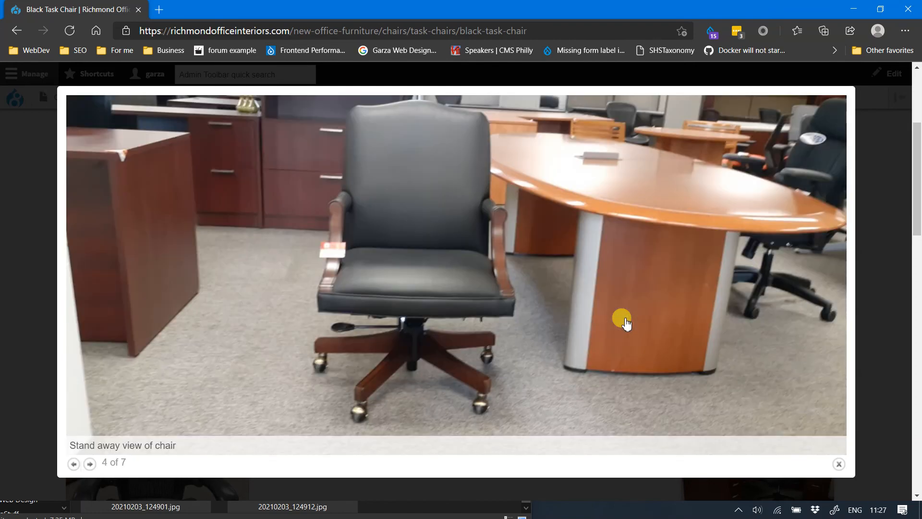
left_click(627, 323)
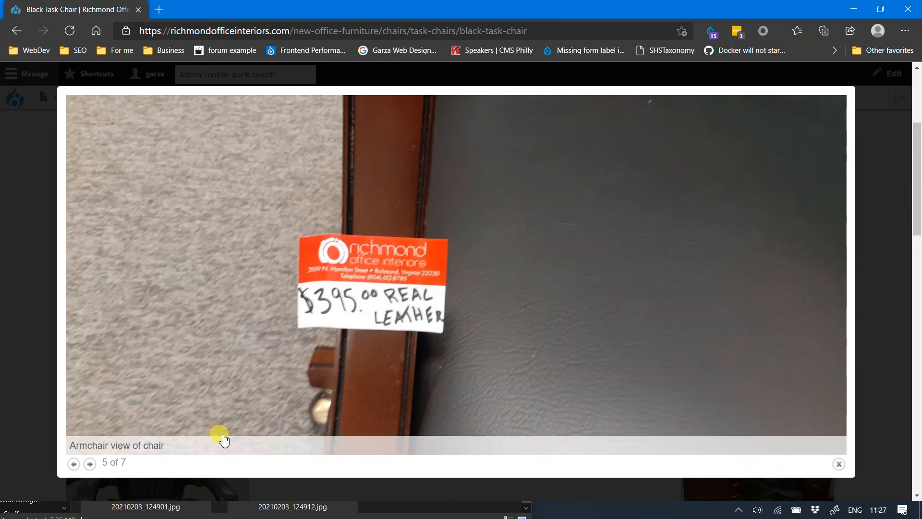
Examine the fifth image's caption and the remaining enlarged photos, then close the image viewer, including after reopening the price-tag photo.
left_click_drag(168, 447, 96, 444)
left_click_drag(166, 446, 74, 447)
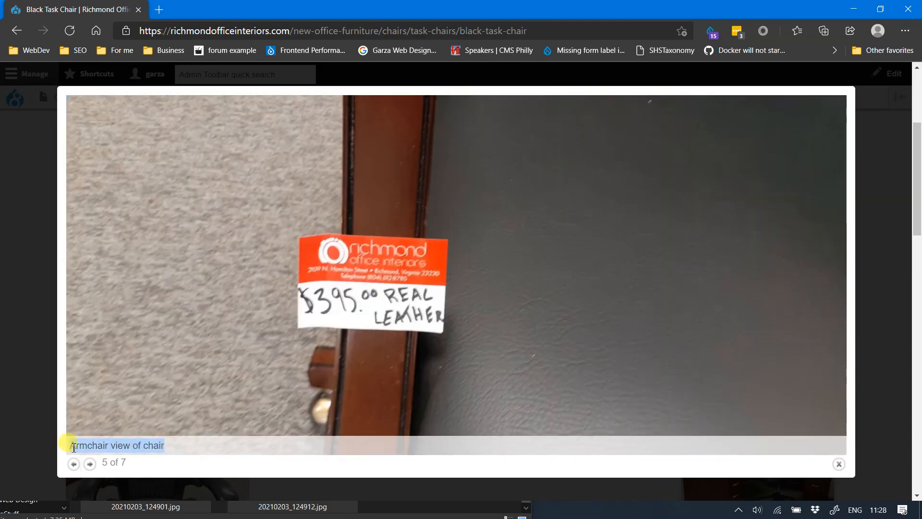
left_click(177, 450)
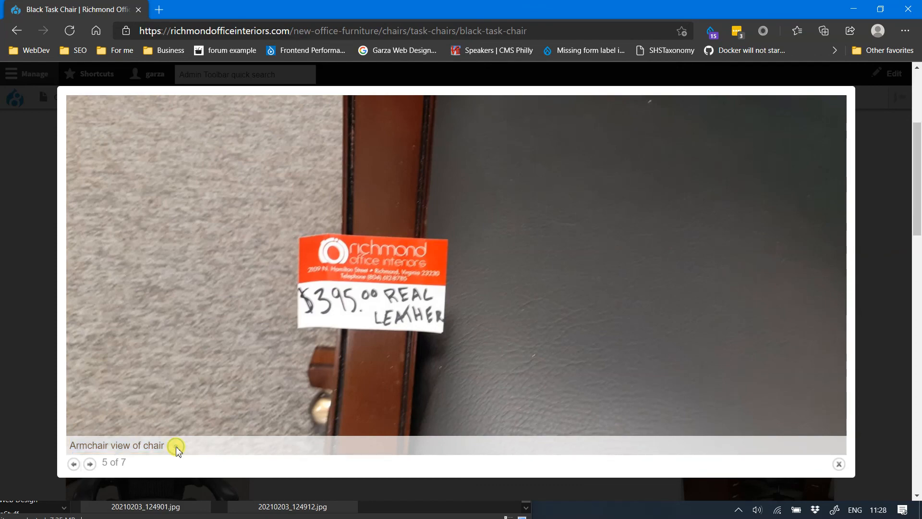
left_click(89, 464)
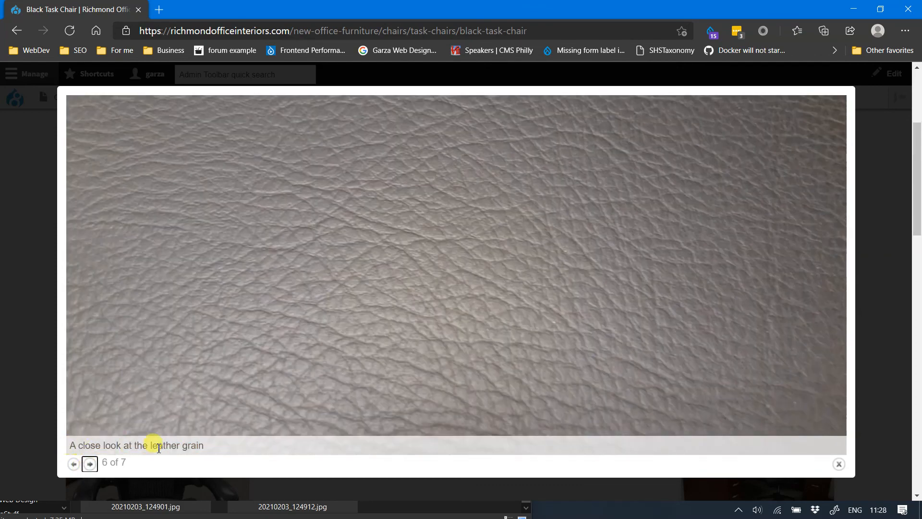
left_click(90, 463)
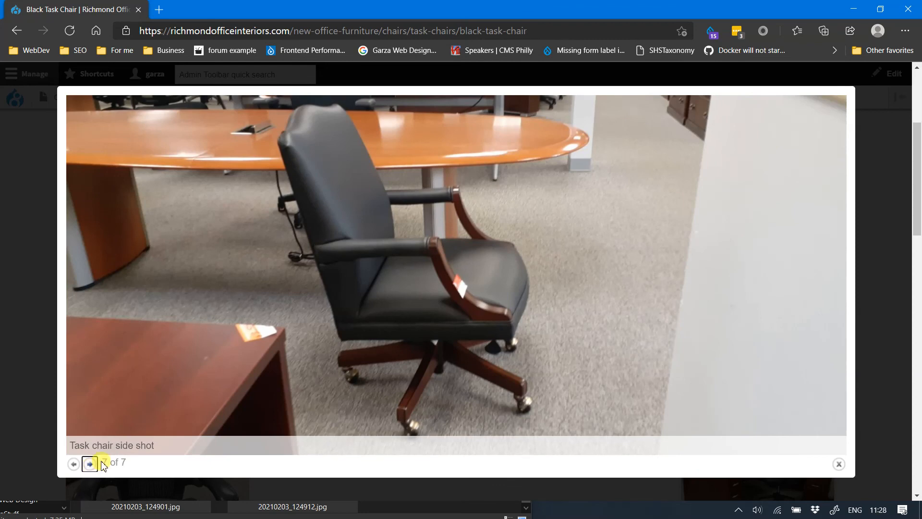
left_click(838, 465)
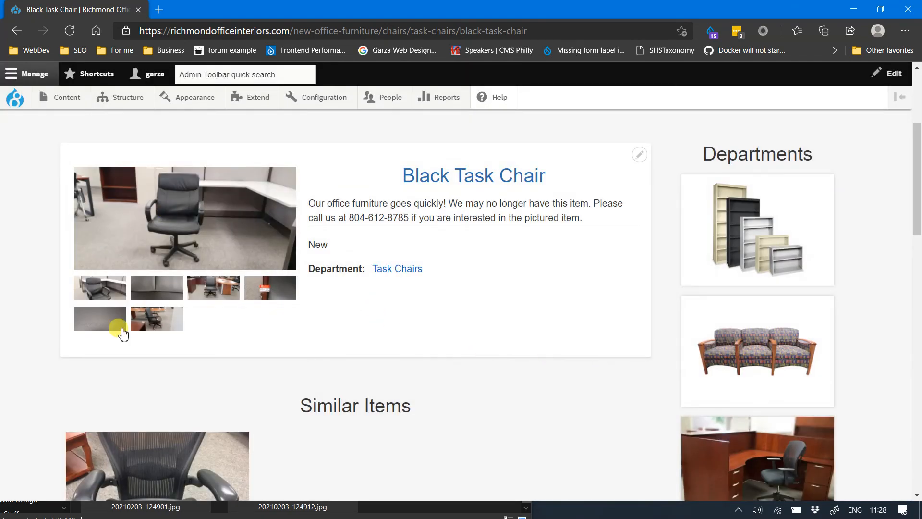
left_click(270, 298)
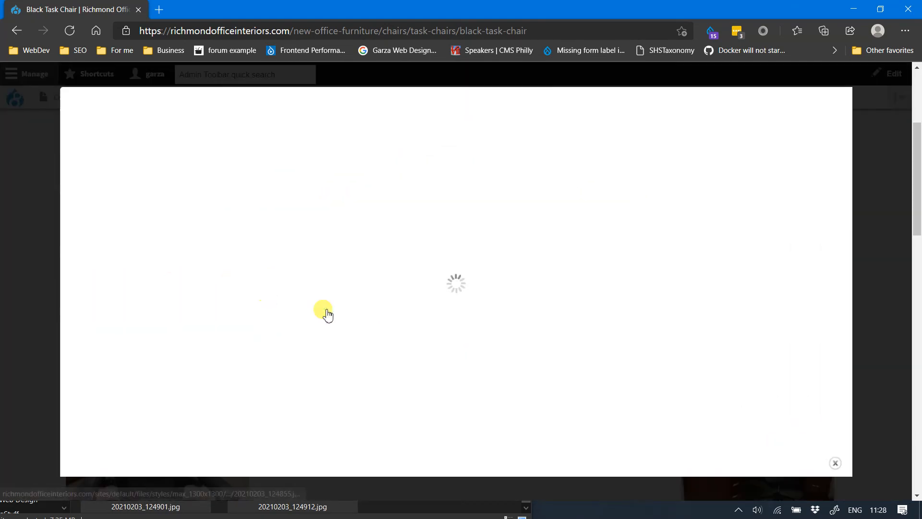
left_click(838, 464)
Look over the product page and open the Black Task Chair item's full edit form.
scroll(499, 336, "up", 4)
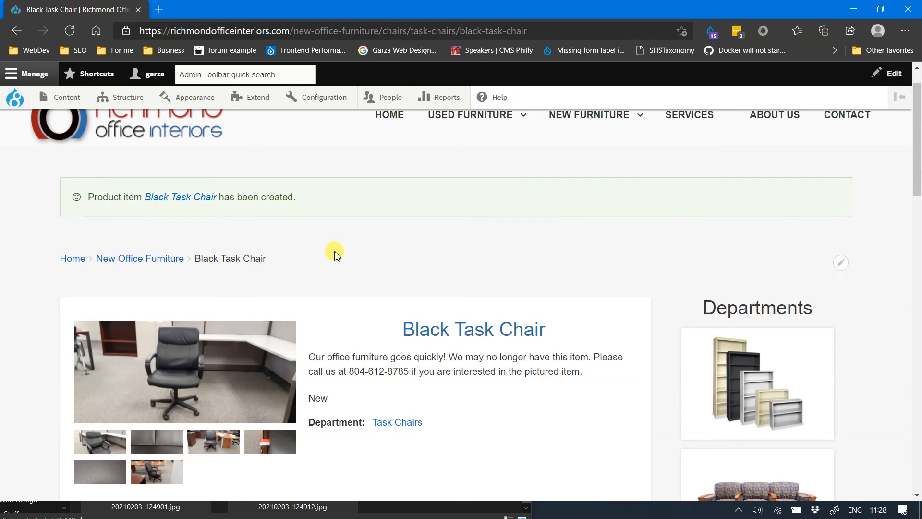
scroll(461, 293, "down", 3)
scroll(472, 301, "down", 2)
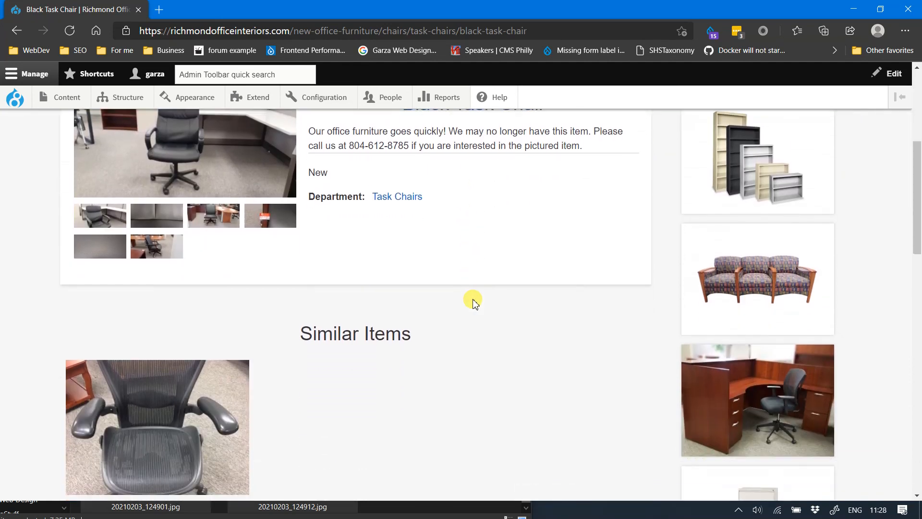
scroll(471, 300, "up", 4)
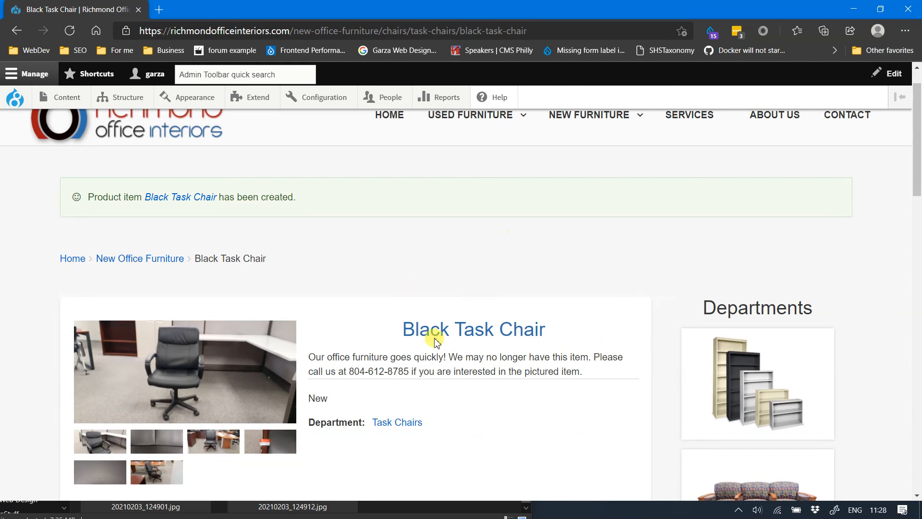
left_click(640, 311)
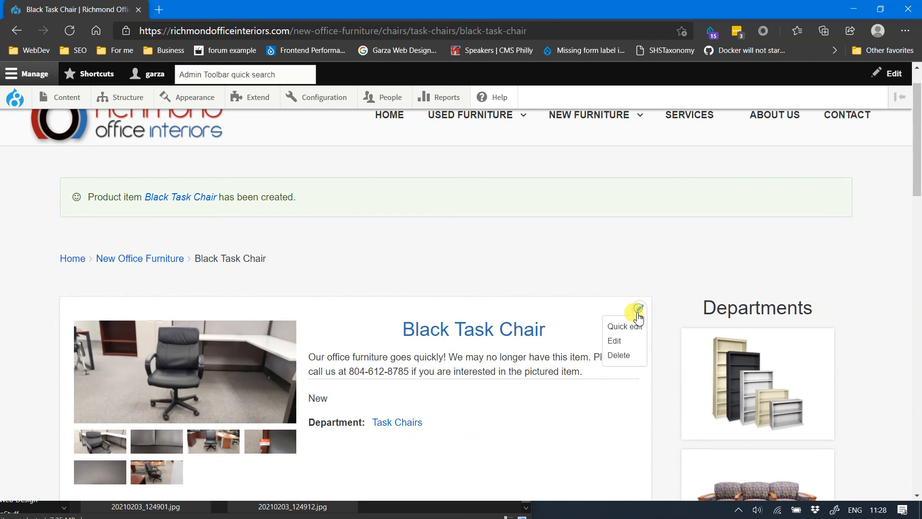
left_click(618, 341)
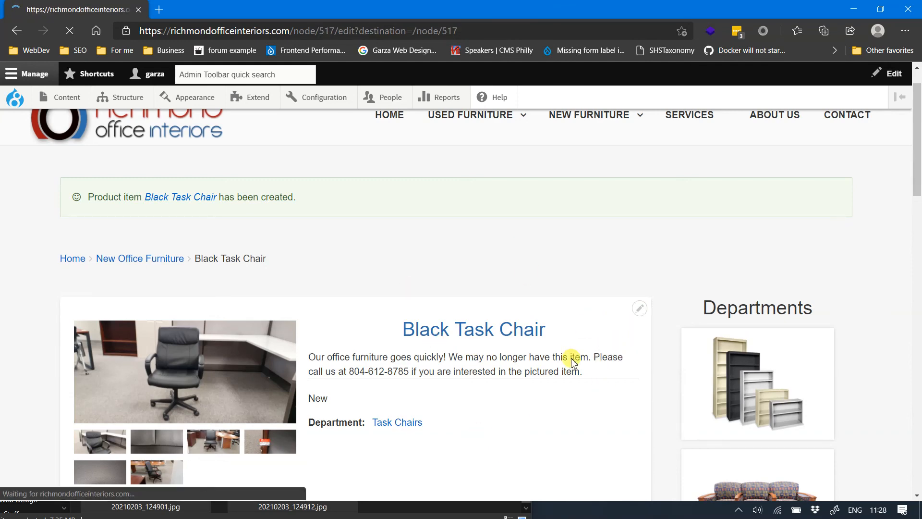
Review the Black Task Chair item's price, image alternative texts and SEO fields in the edit form, then save the item.
scroll(406, 387, "down", 1)
scroll(407, 387, "down", 1)
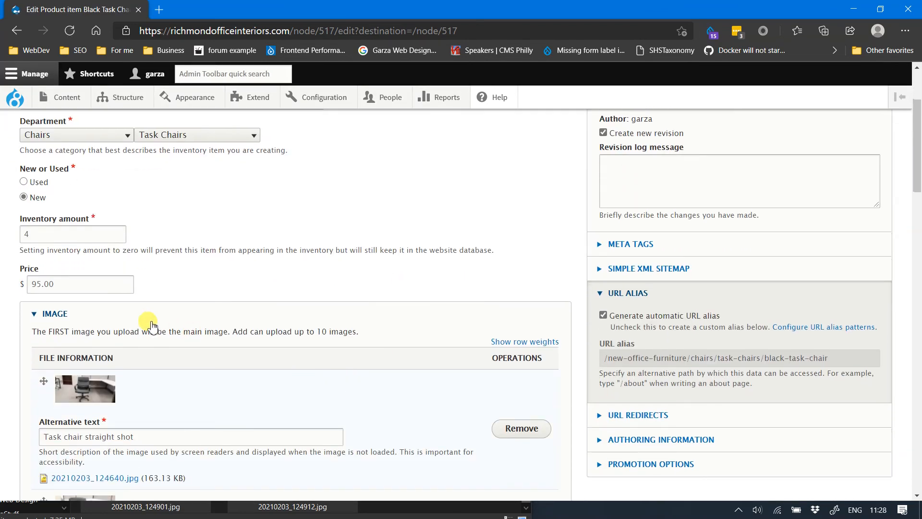
left_click(29, 283)
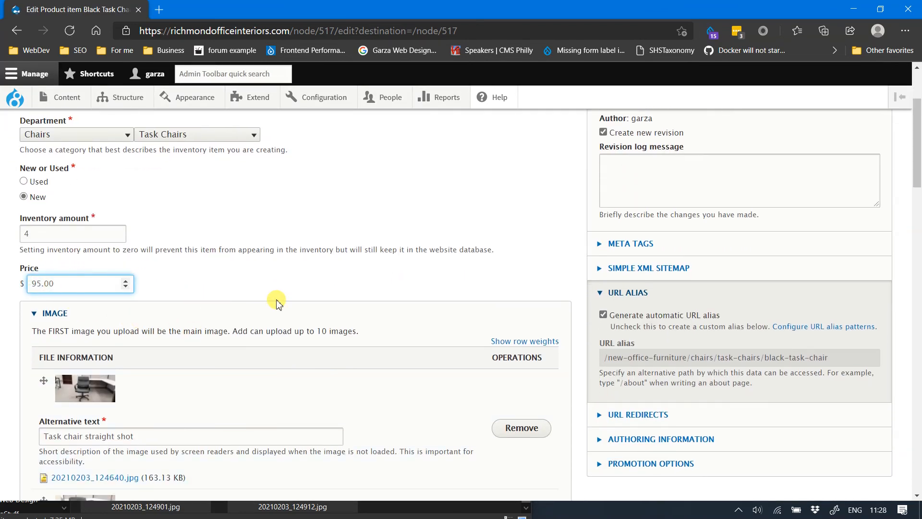
scroll(283, 336, "down", 12)
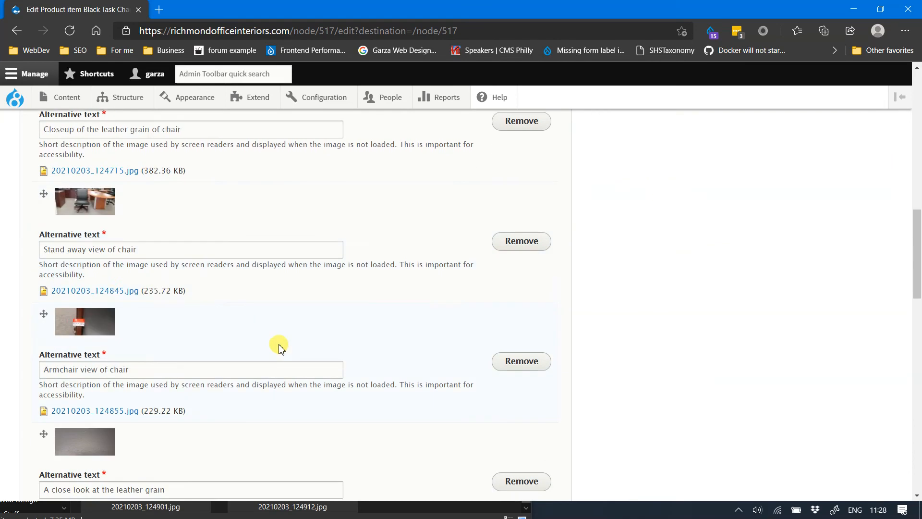
scroll(138, 405, "down", 18)
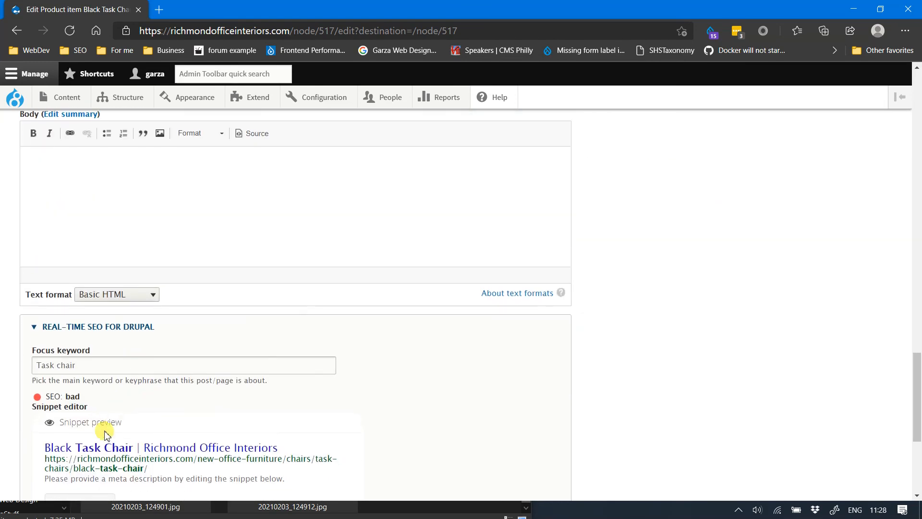
left_click(38, 435)
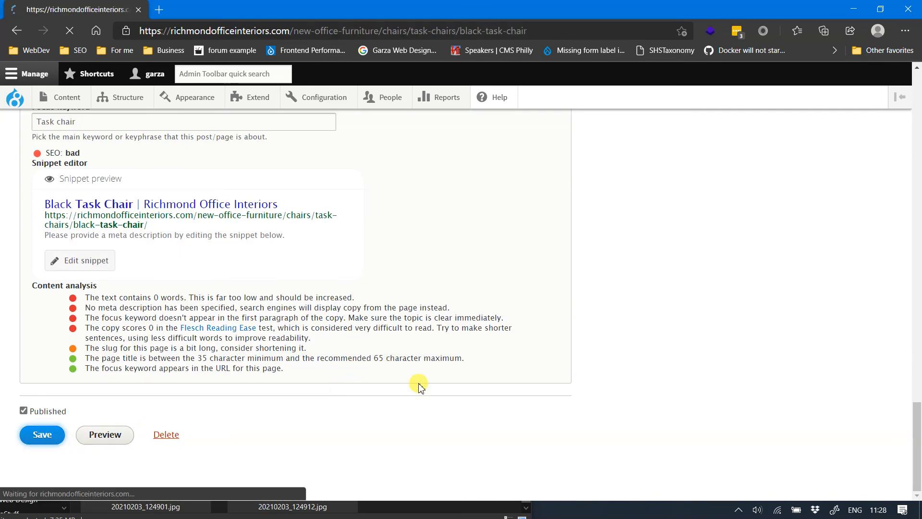
View the Black Task Chair page's photos enlarged, going from the main image through to the seventh one.
scroll(284, 345, "down", 3)
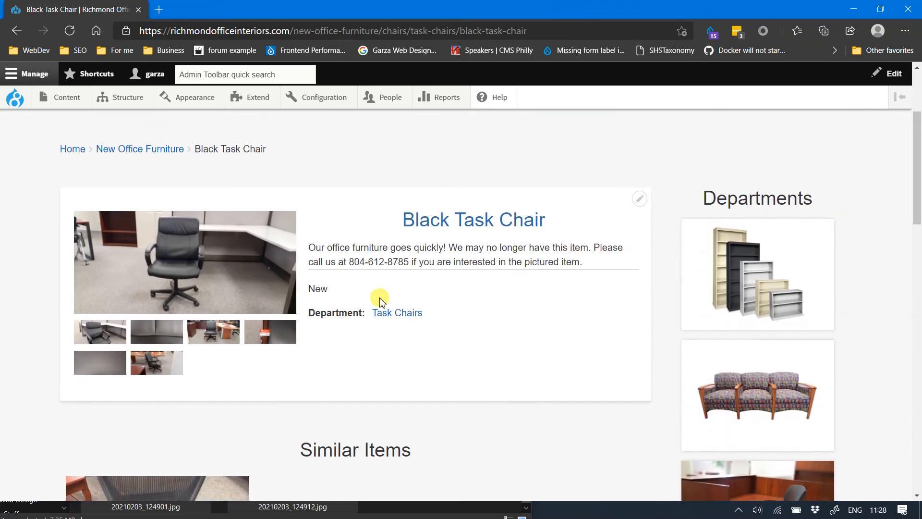
left_click(181, 264)
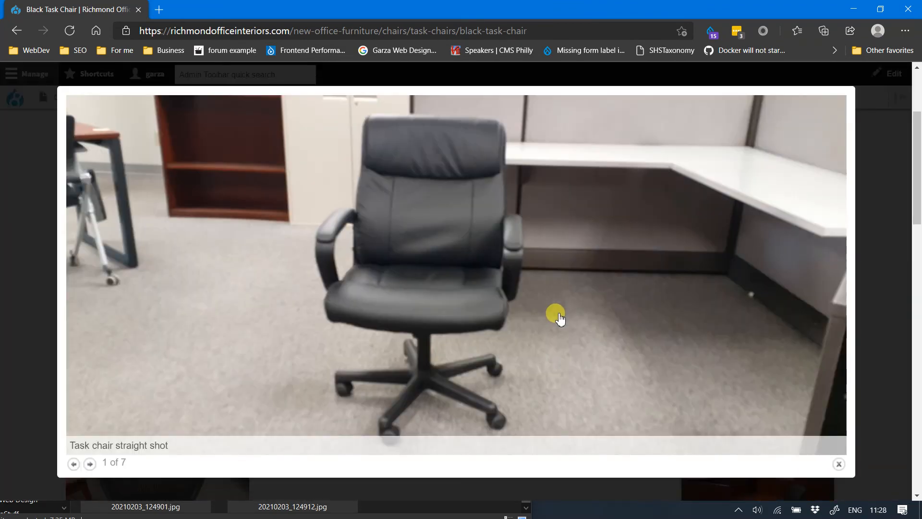
left_click(560, 317)
left_click(559, 317)
left_click(560, 317)
left_click(560, 317)
left_click(560, 317)
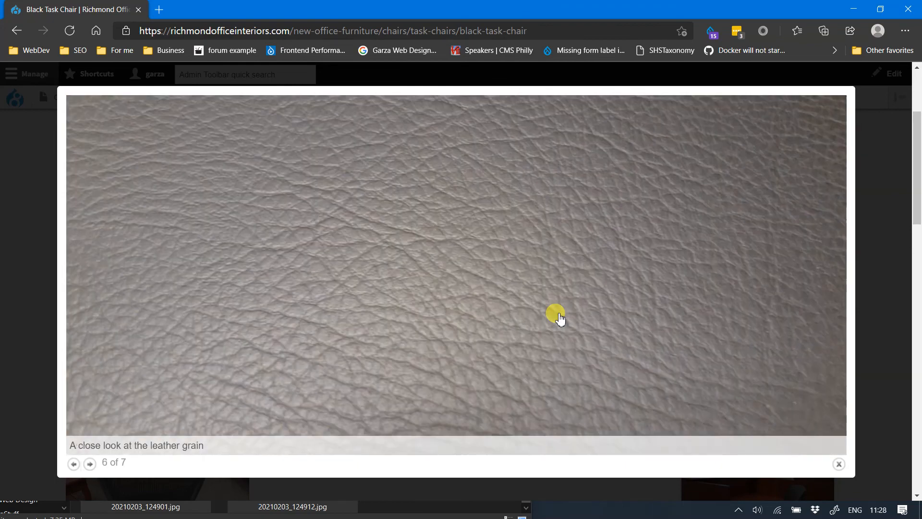
left_click(560, 317)
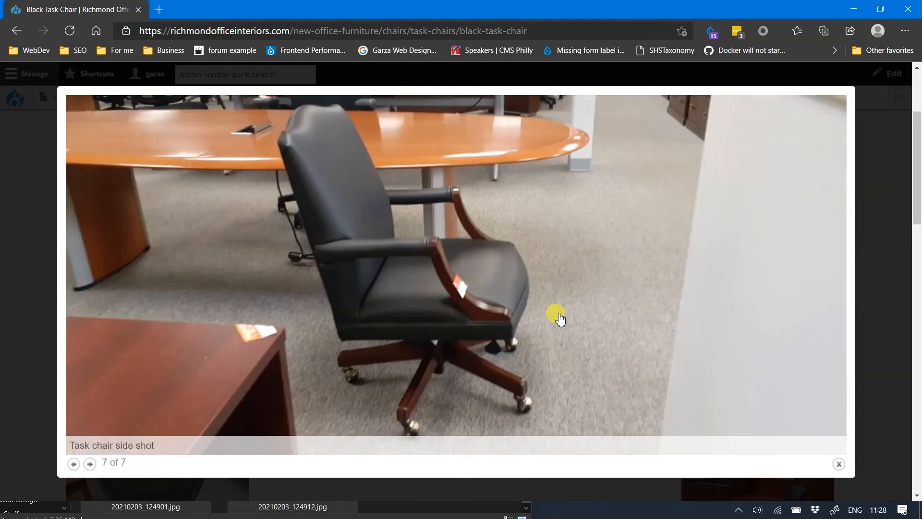
Cycle through the enlarged chair photos again from the first image onward and close the image viewer.
left_click(89, 463)
left_click(89, 463)
left_click(89, 464)
left_click(518, 260)
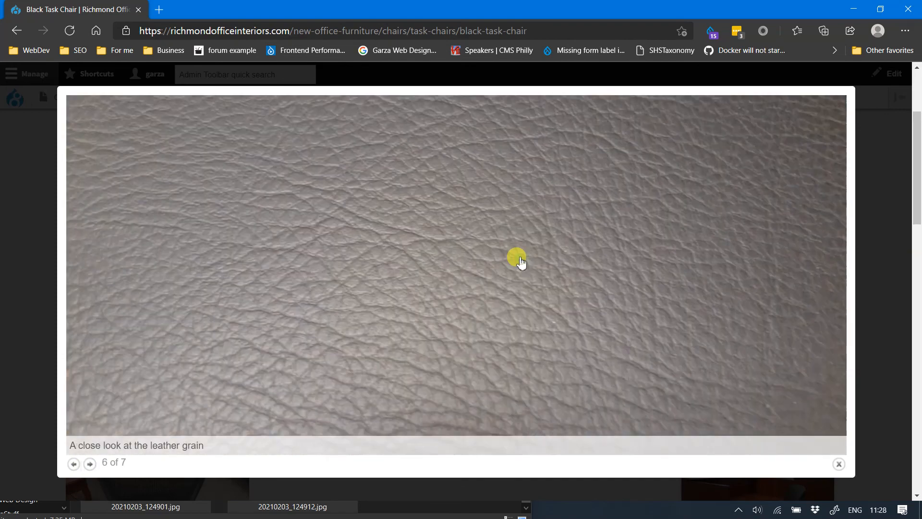
left_click(519, 260)
left_click(519, 260)
left_click(519, 259)
left_click(519, 259)
left_click(519, 259)
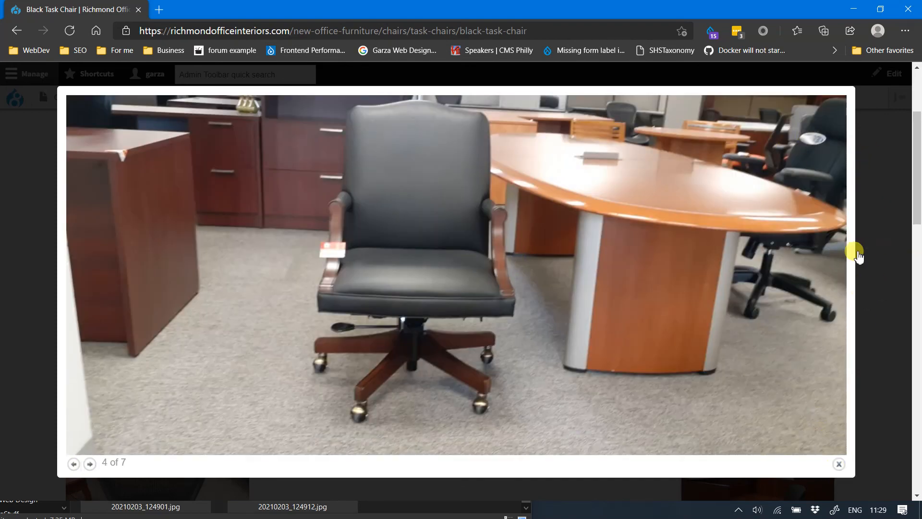
left_click(839, 464)
Examine the Similar Items section of the product page and return to the product details.
scroll(562, 421, "down", 3)
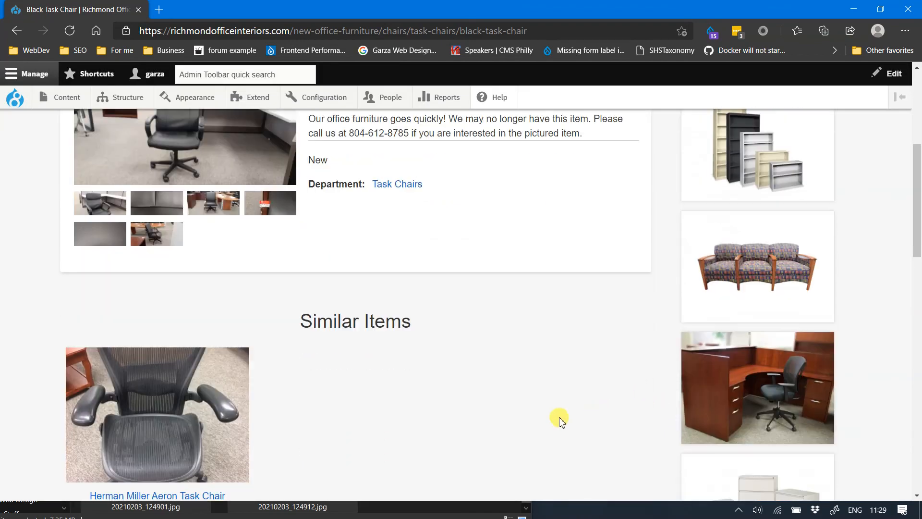
scroll(488, 425, "down", 5)
scroll(480, 422, "up", 3)
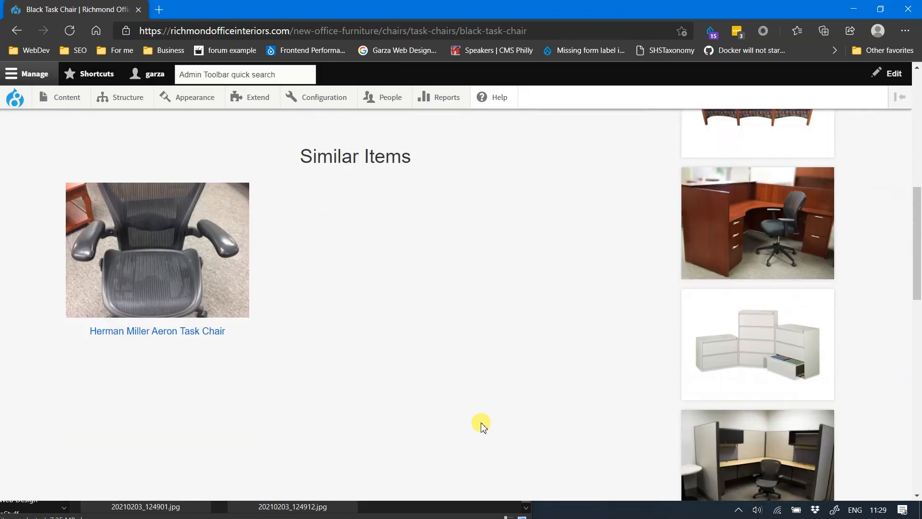
scroll(482, 425, "up", 8)
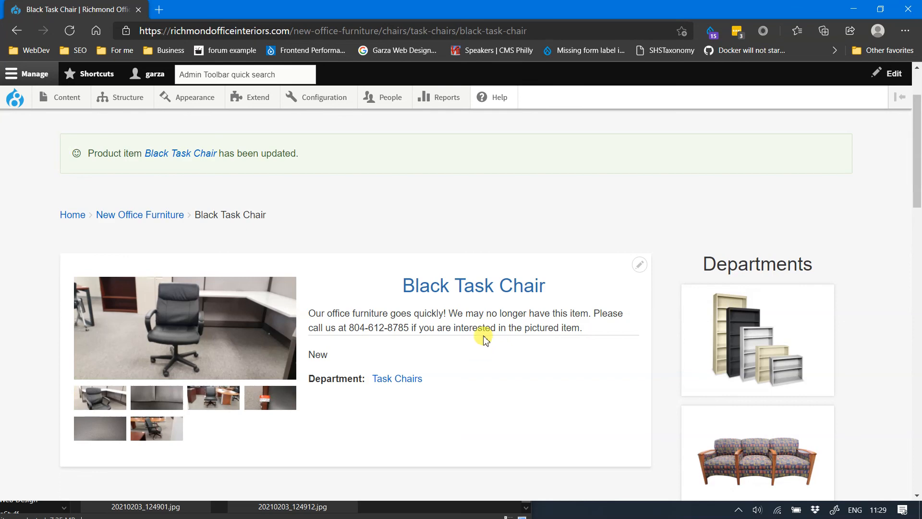
key("alt+Tab")
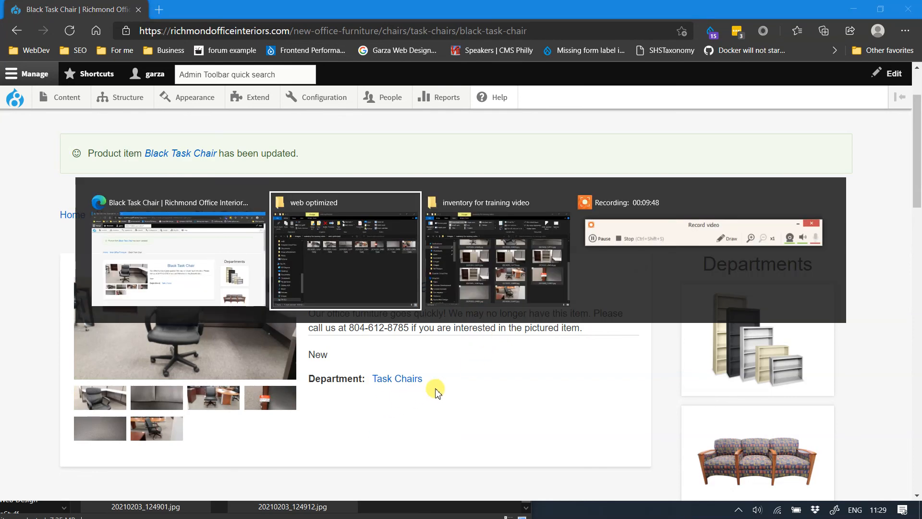
left_click(617, 232)
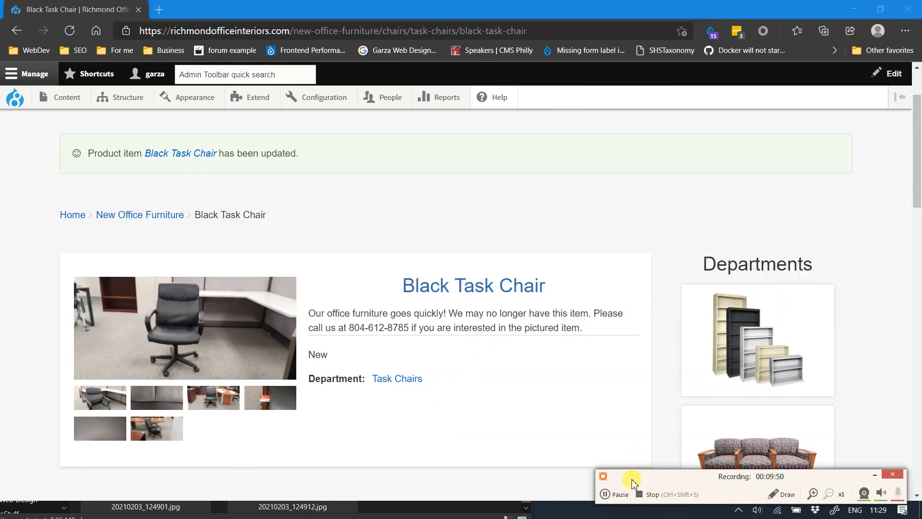